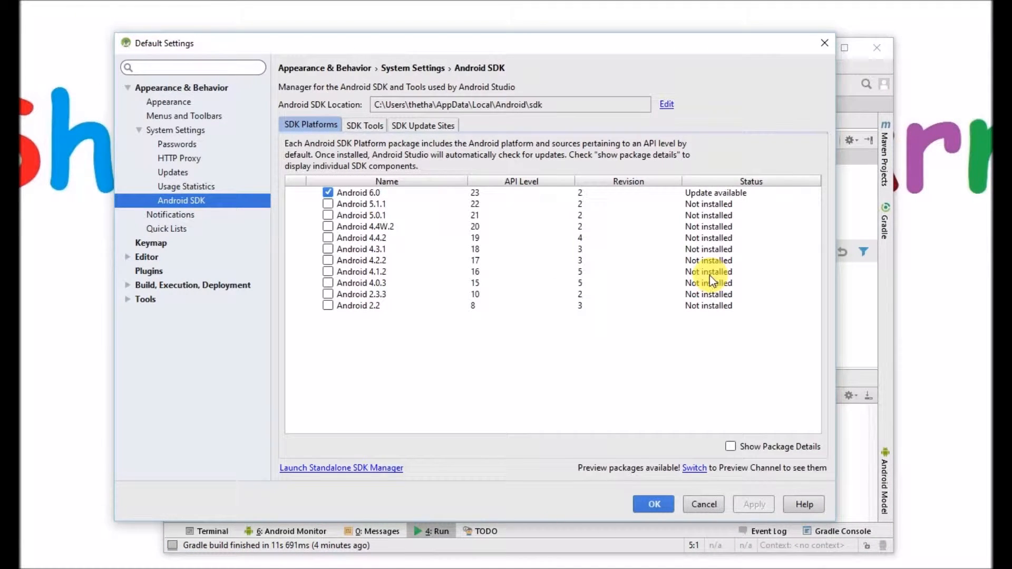
# Check the Android SDK update sites and bring up the list of available SDK developer tools.
pyautogui.click(379, 127)
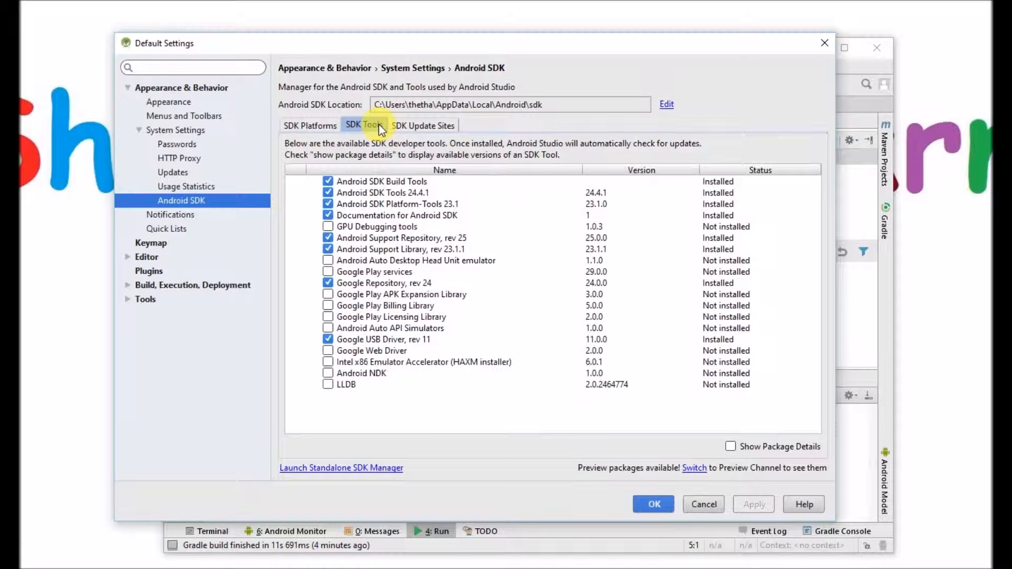
pyautogui.click(418, 125)
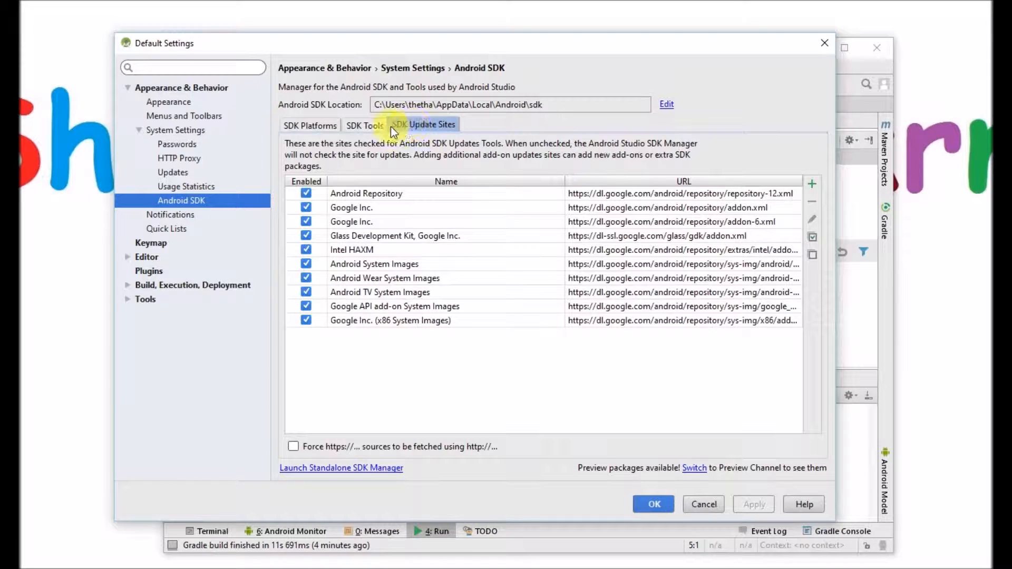
pyautogui.click(375, 125)
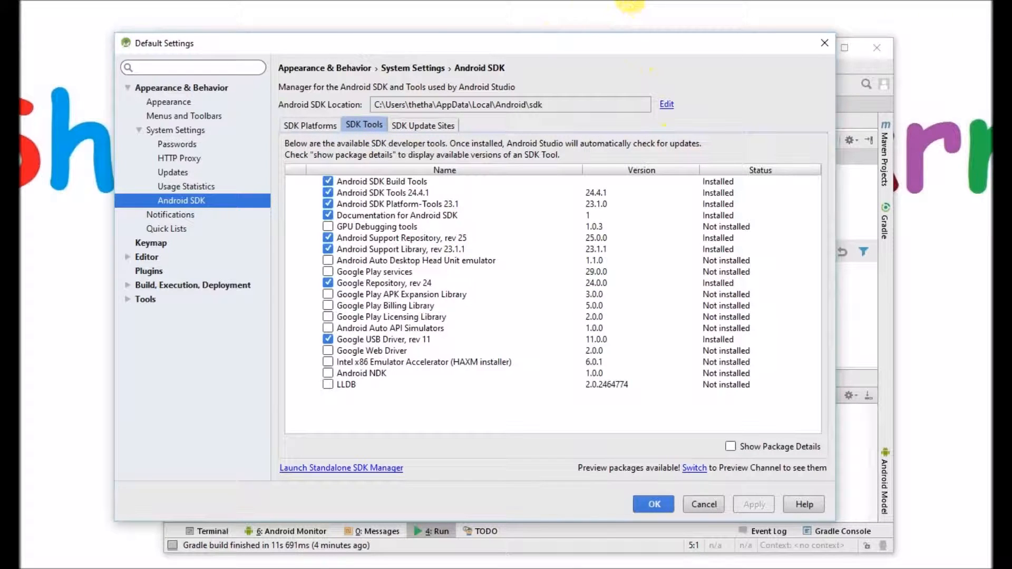
pyautogui.click(633, 0)
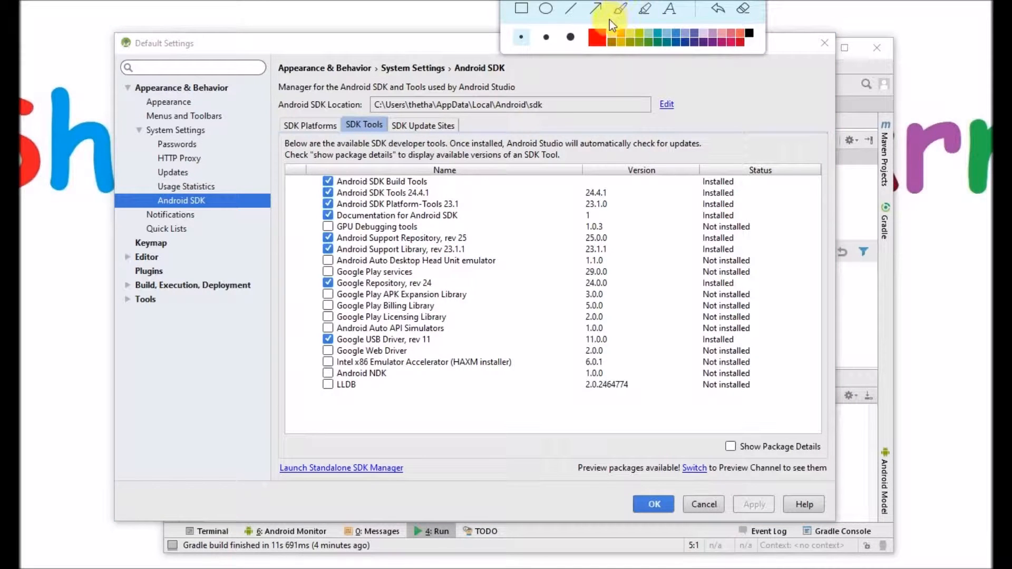
pyautogui.click(642, 10)
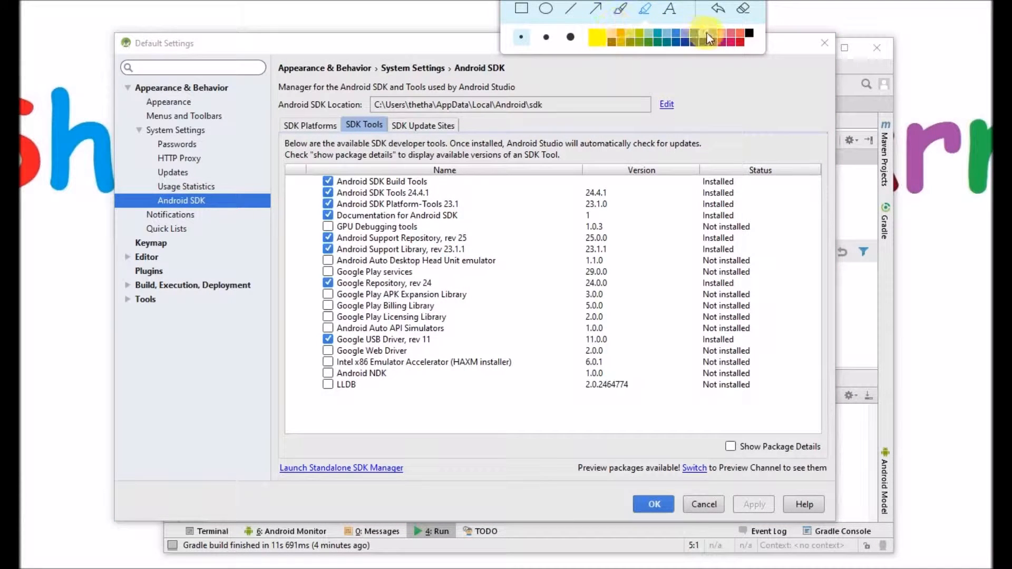
pyautogui.click(736, 35)
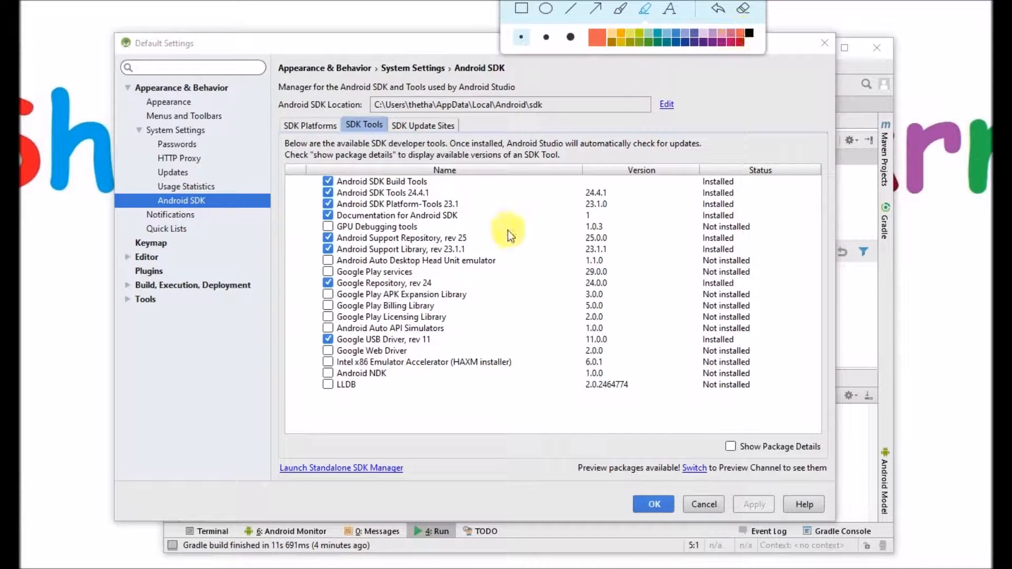
pyautogui.moveTo(309, 359); pyautogui.dragTo(459, 349)
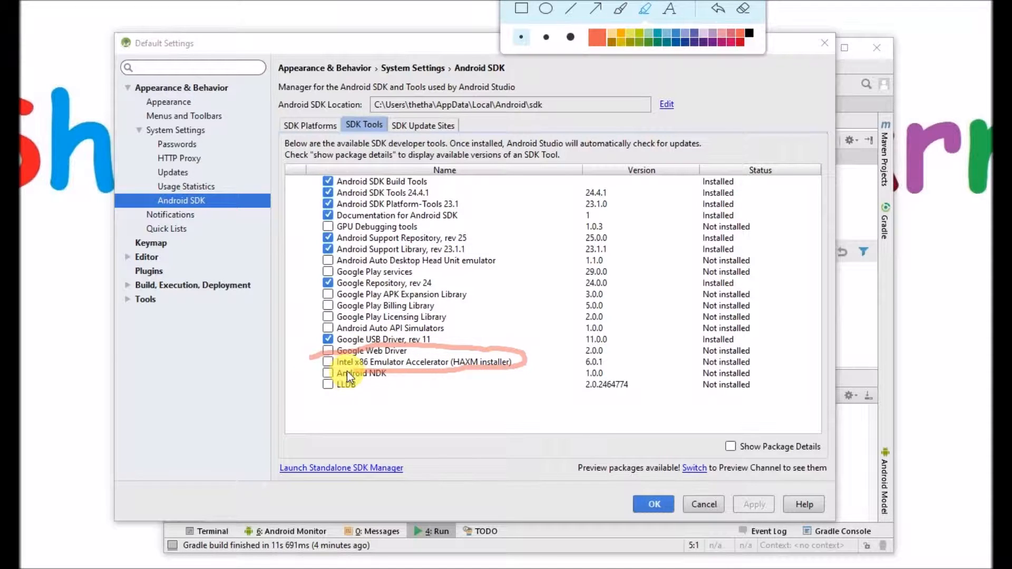
pyautogui.click(747, 14)
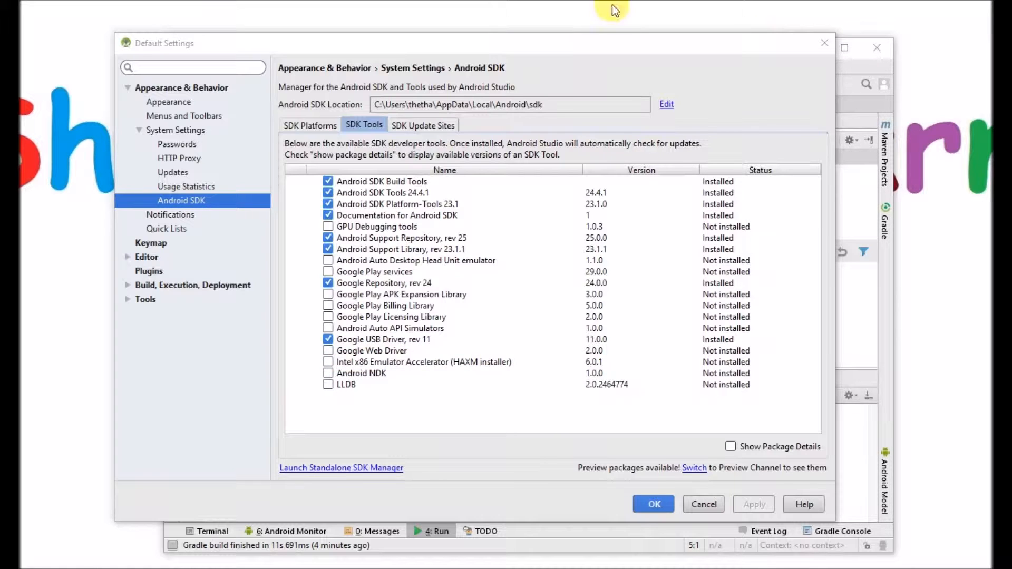
# Install the Intel x86 Emulator Accelerator (HAXM installer) version 6.0.1 from the SDK tools and close the settings.
pyautogui.click(327, 361)
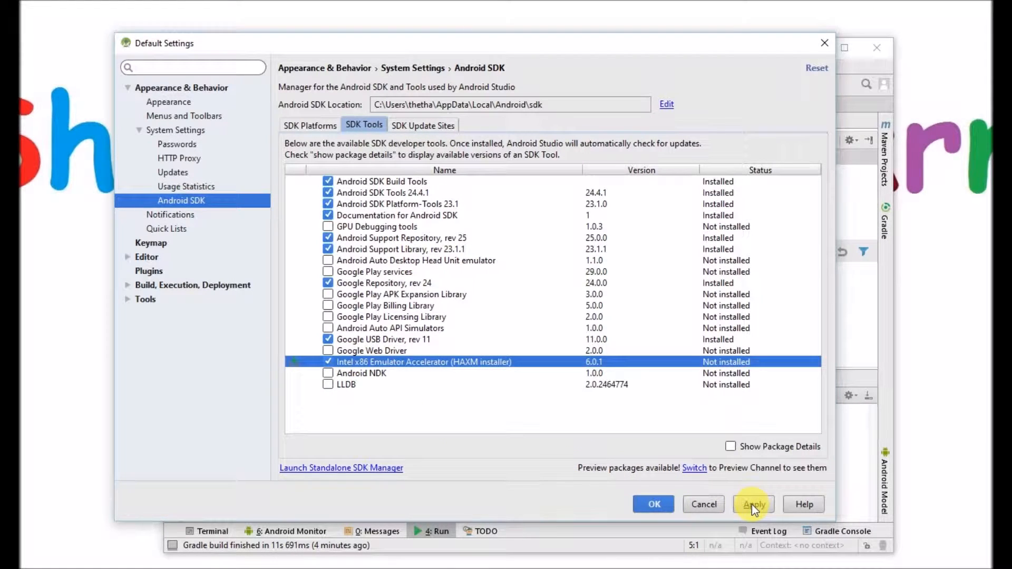
pyautogui.click(751, 504)
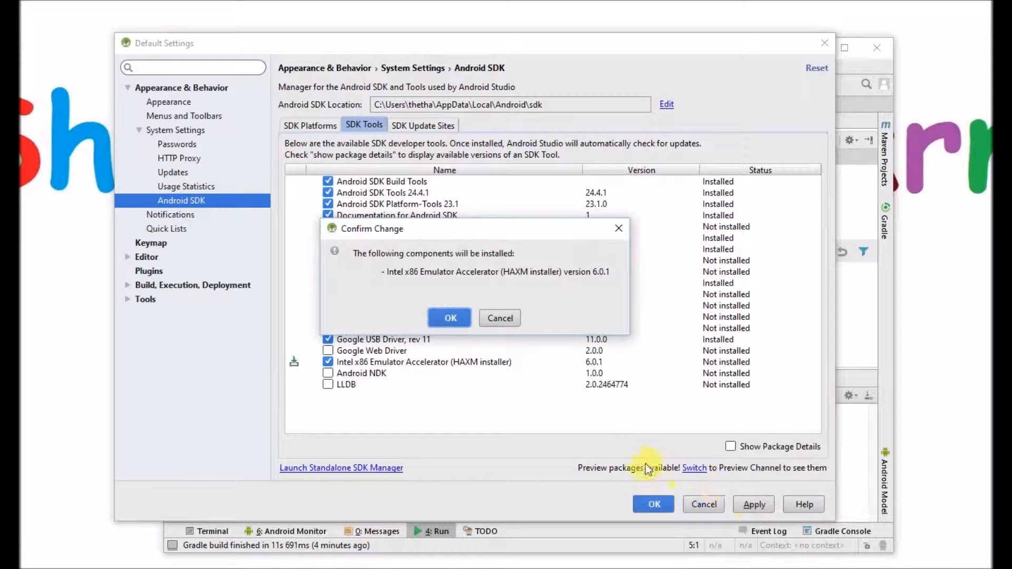
pyautogui.click(452, 319)
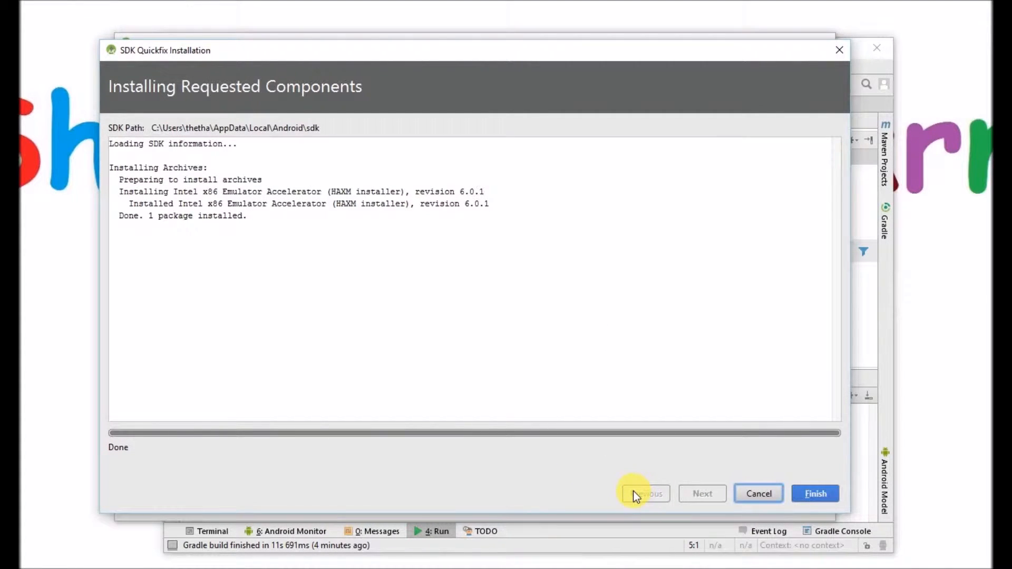
pyautogui.click(812, 493)
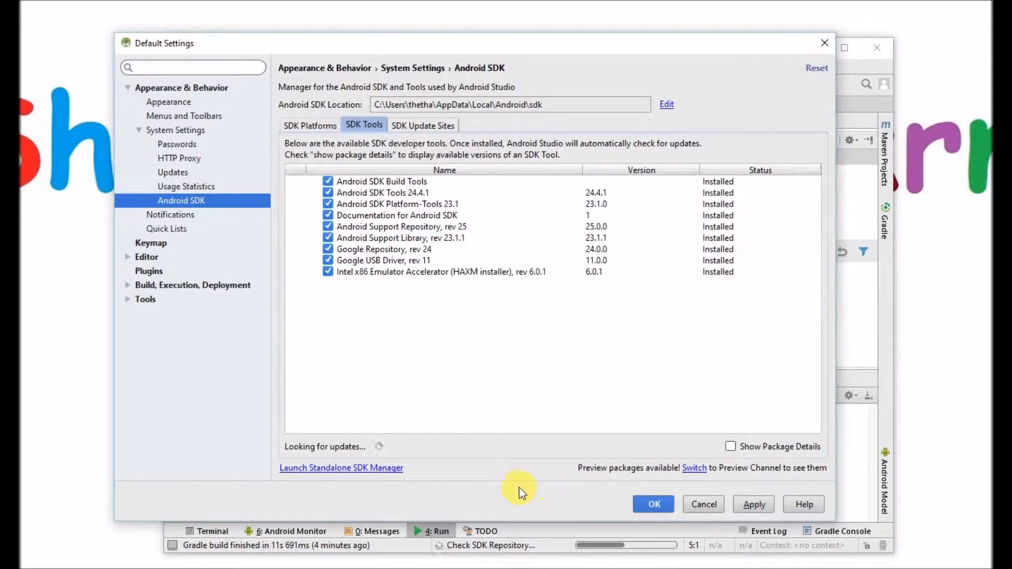
pyautogui.click(369, 270)
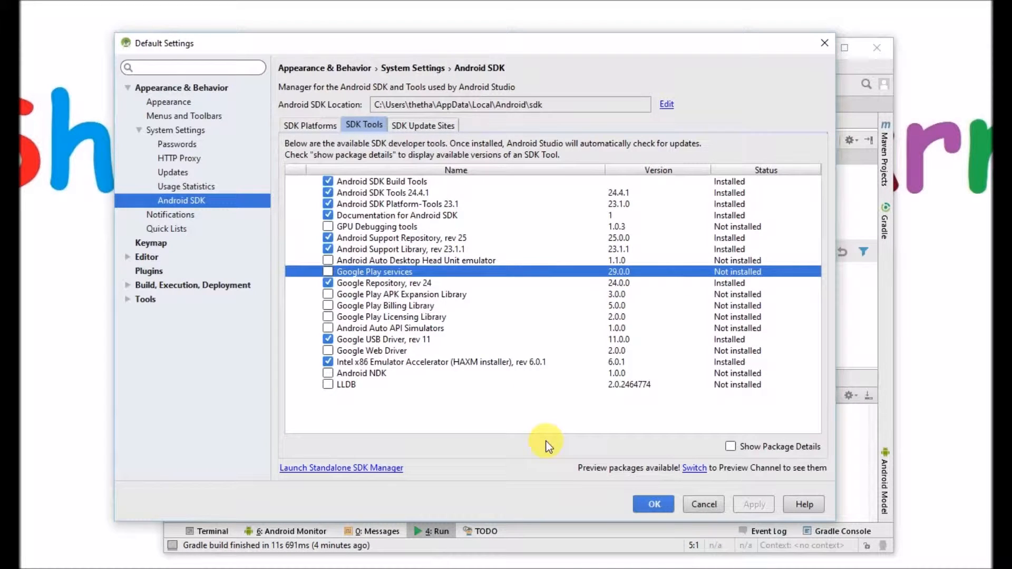
pyautogui.click(650, 507)
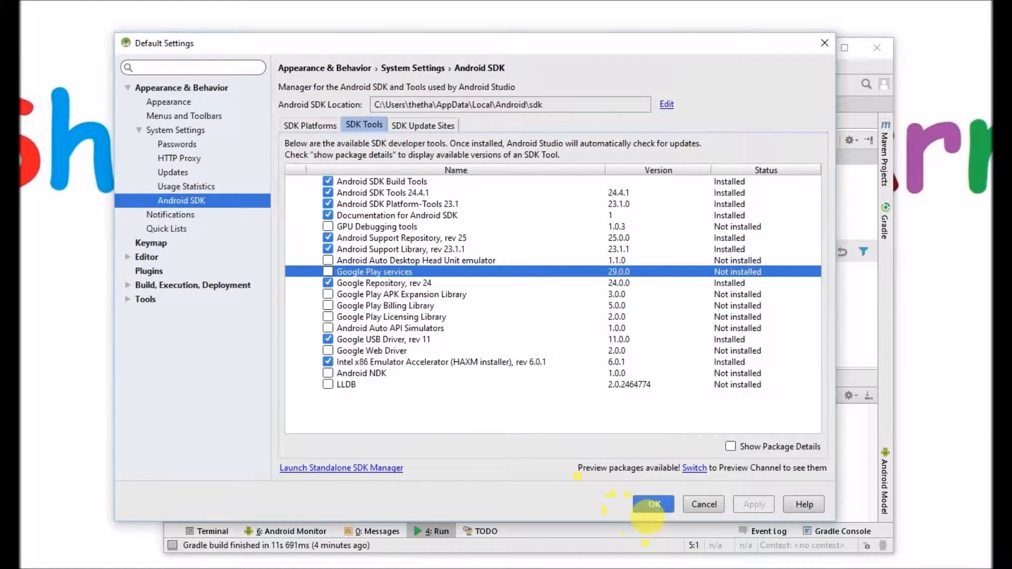
pyautogui.click(655, 505)
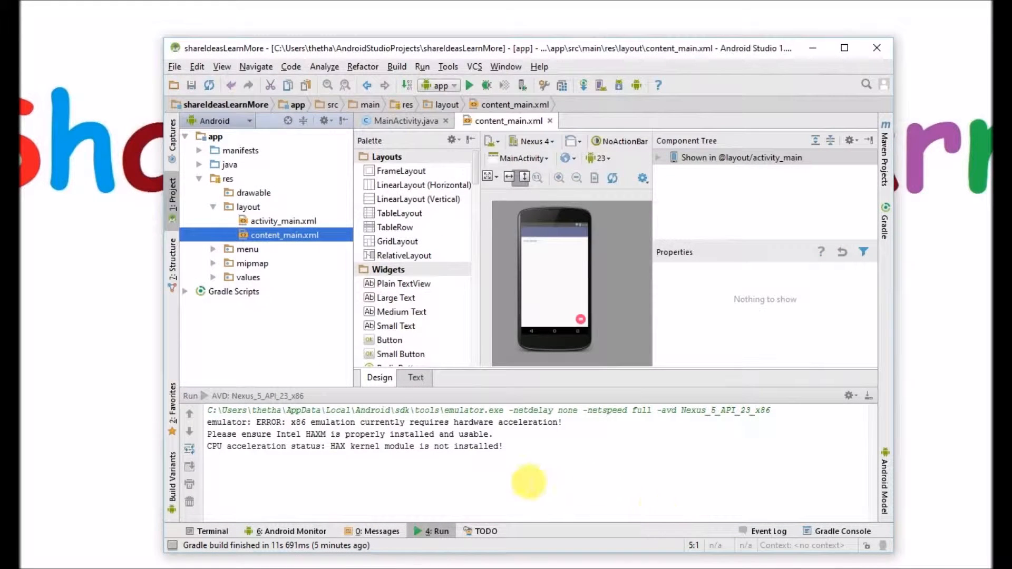
# Switch to File Explorer and open the account's own profile folder under Utilisateurs on Windows (C:).
pyautogui.click(385, 568)
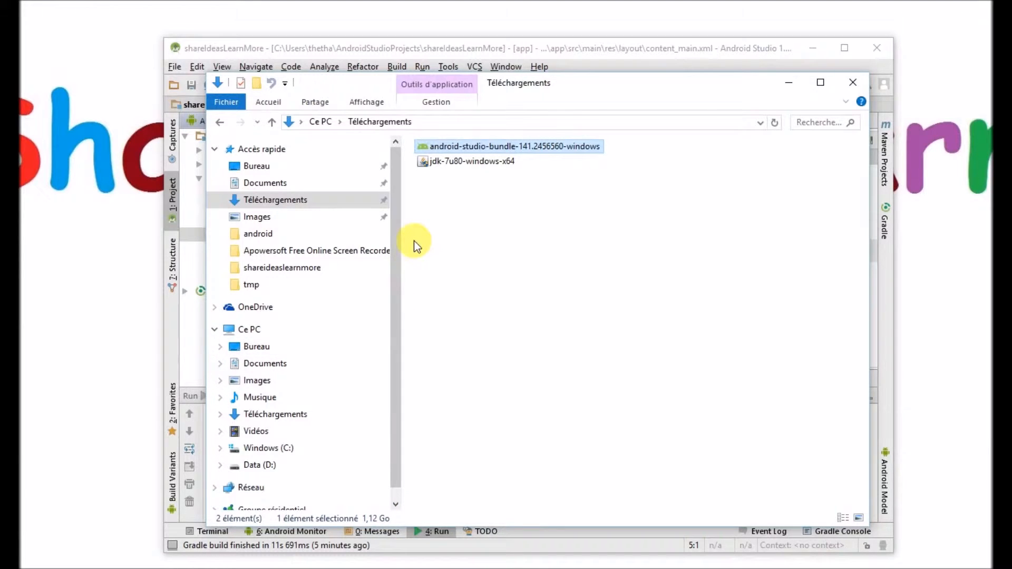
pyautogui.scroll(-1, 396, 235)
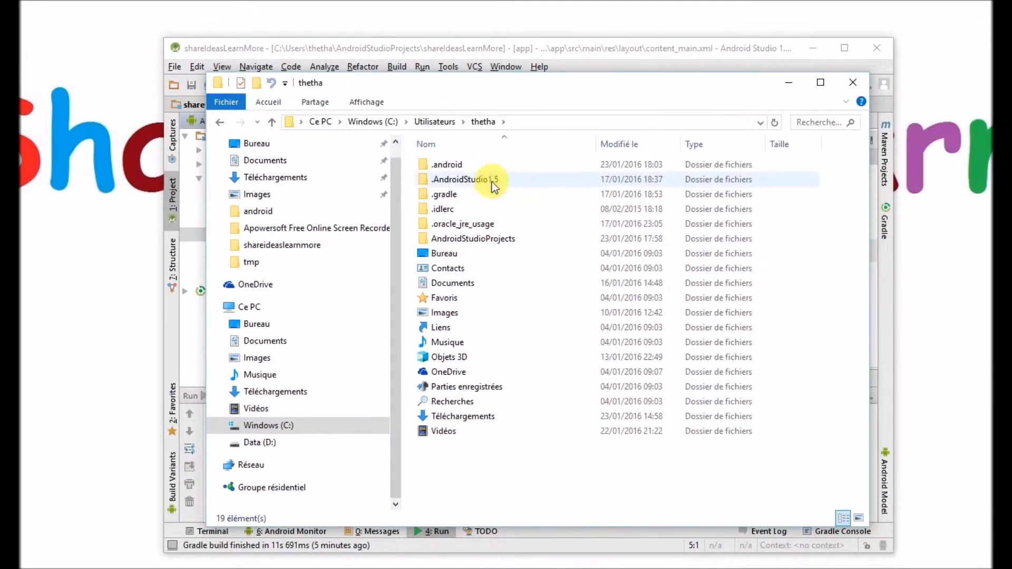
# Find the Windows Control Panel with the search "pan" and open the File Explorer options under Apparence et personnalisation.
pyautogui.click(24, 567)
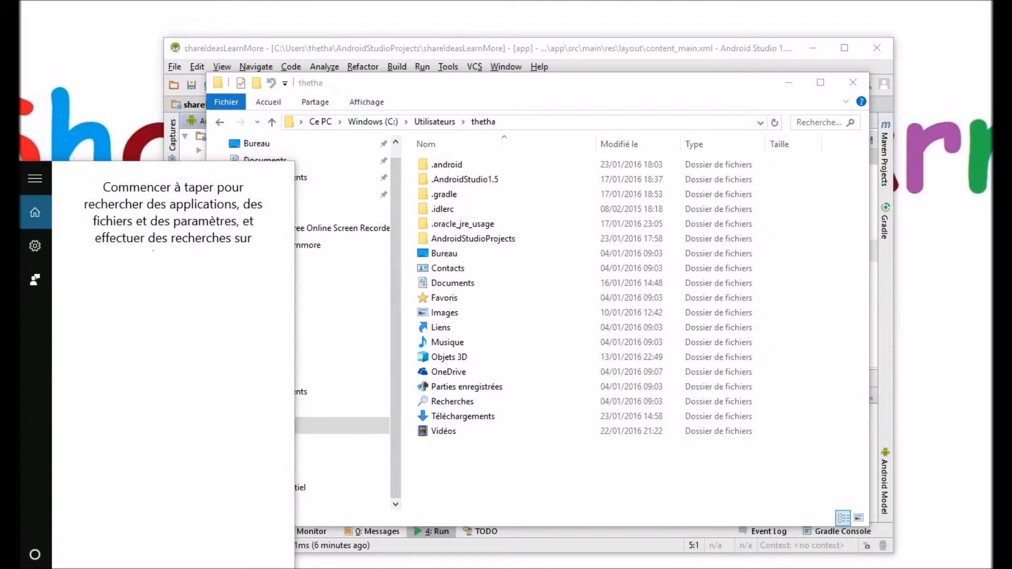
pyautogui.write('pan')
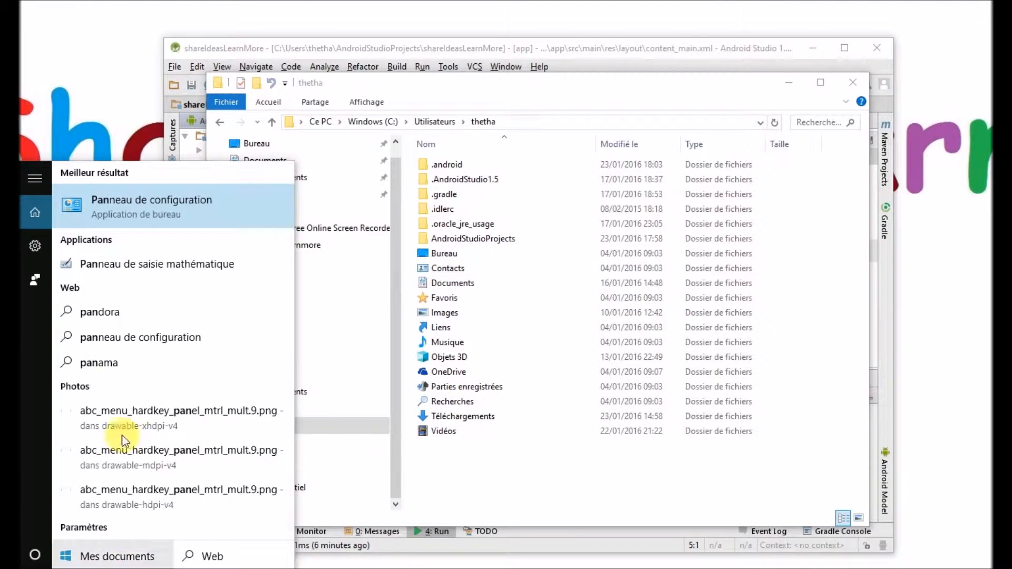
pyautogui.click(158, 216)
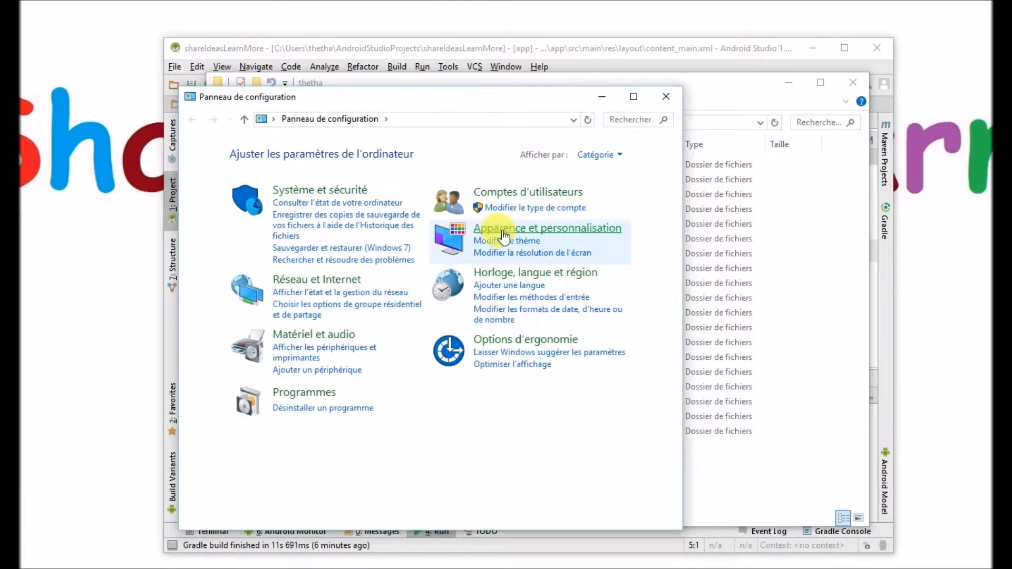
pyautogui.click(502, 232)
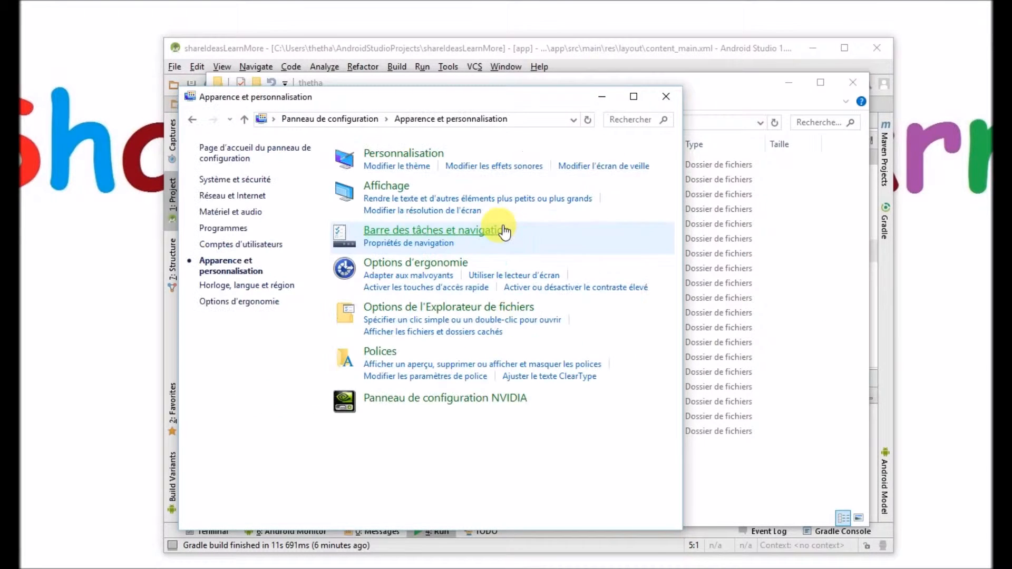
pyautogui.click(426, 311)
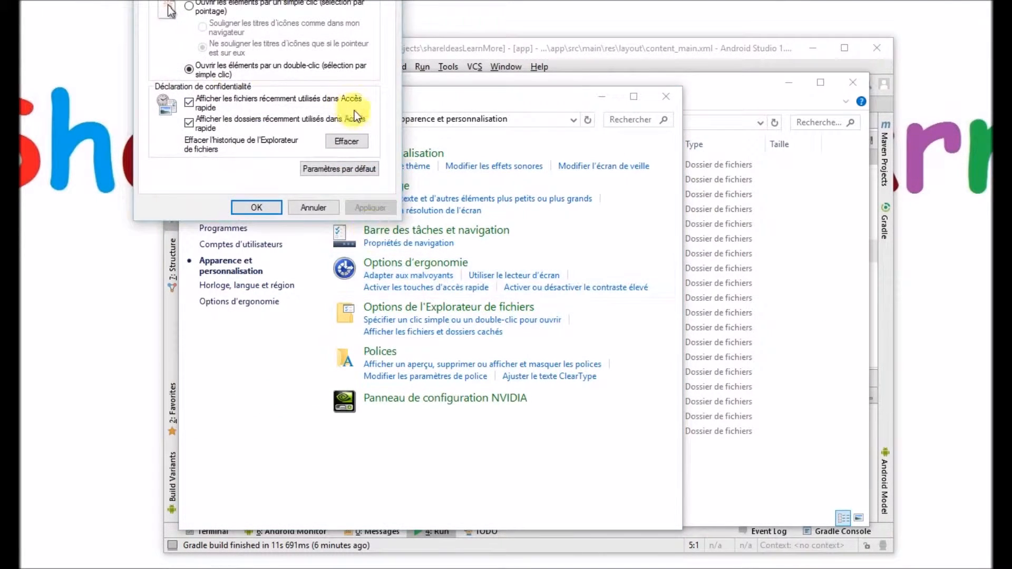
# Set the folder view options to show hidden files, folders and drives, apply the change and close the Control Panel.
pyautogui.click(176, 0)
pyautogui.moveTo(268, 0); pyautogui.dragTo(290, 136)
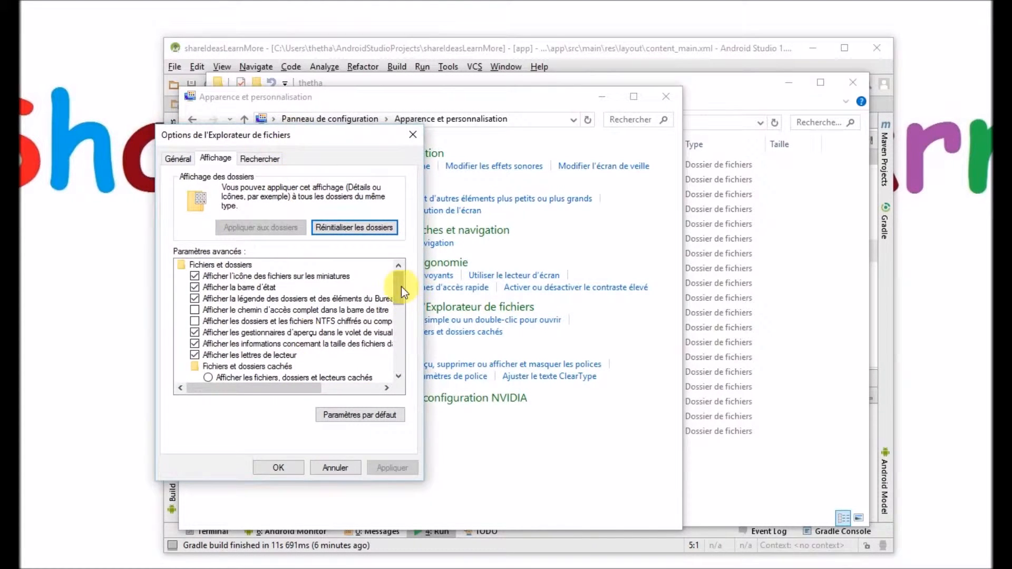
pyautogui.moveTo(400, 288); pyautogui.dragTo(399, 299)
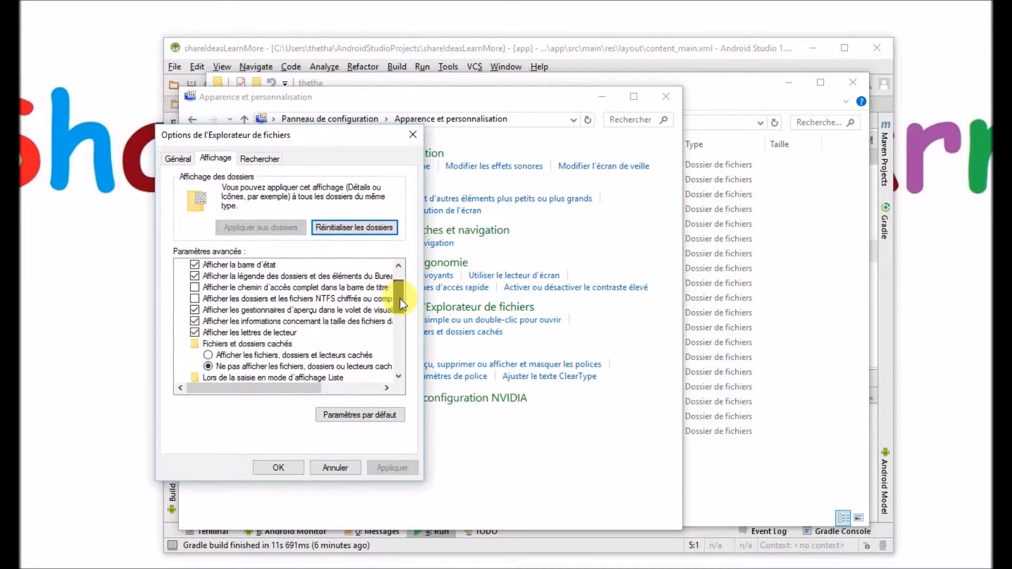
pyautogui.click(279, 355)
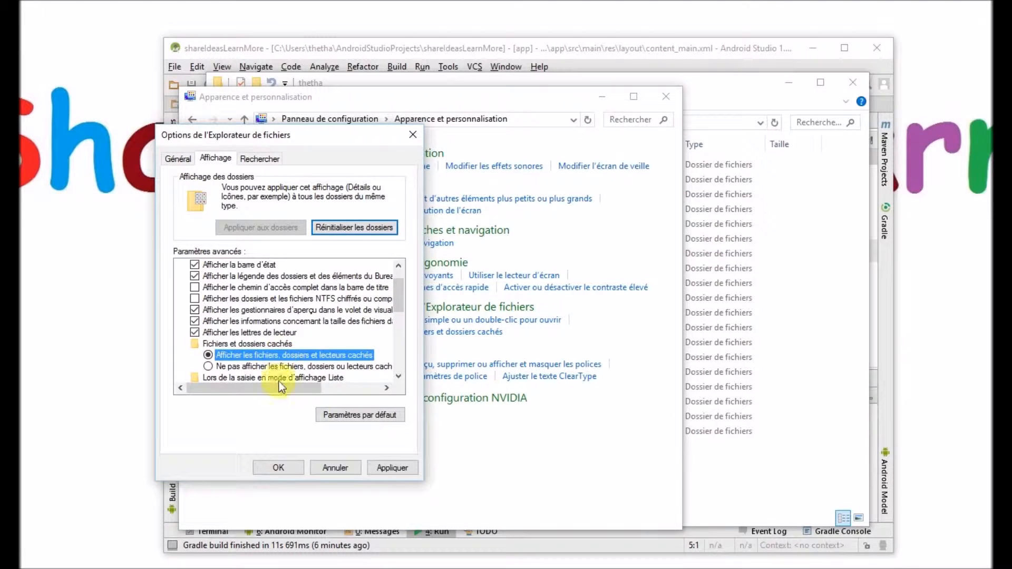
pyautogui.click(384, 466)
pyautogui.click(283, 466)
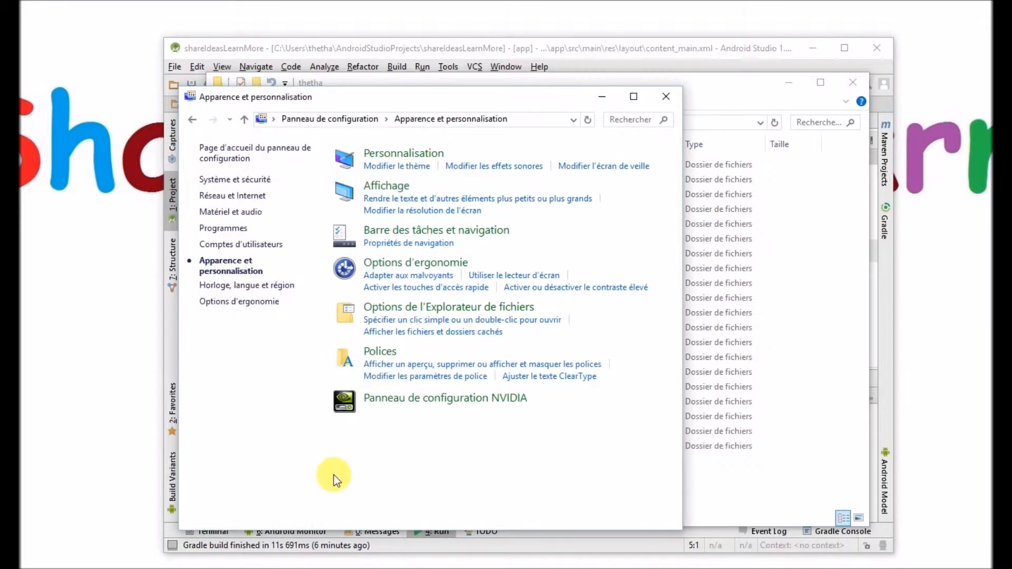
pyautogui.click(666, 96)
# Go from the profile folder to AppData\Local\Android\sdk\extras\intel\Hardware_Accelerated_Execution_Manager.
pyautogui.doubleClick(463, 252)
pyautogui.doubleClick(453, 165)
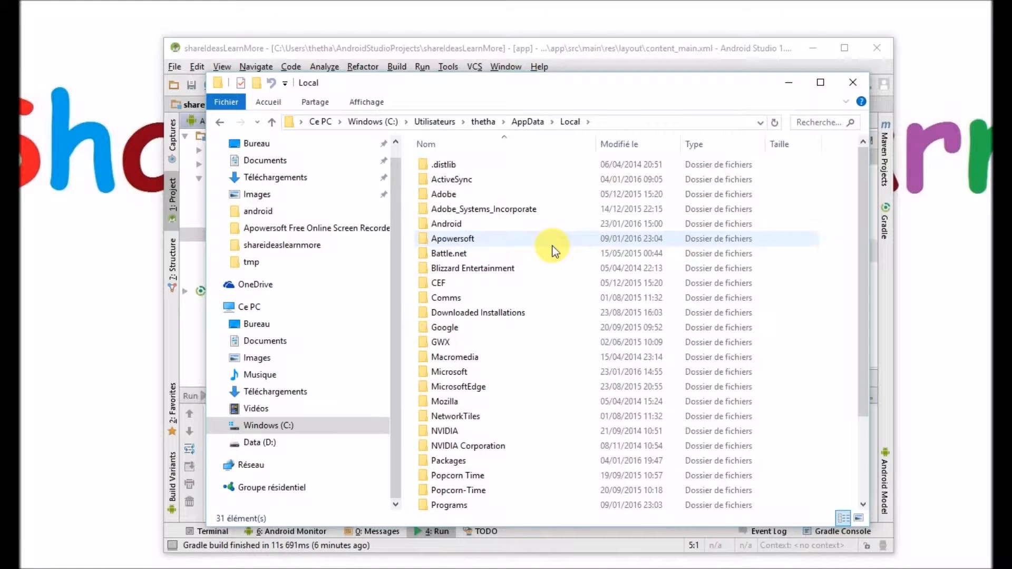
pyautogui.scroll(-2, 552, 247)
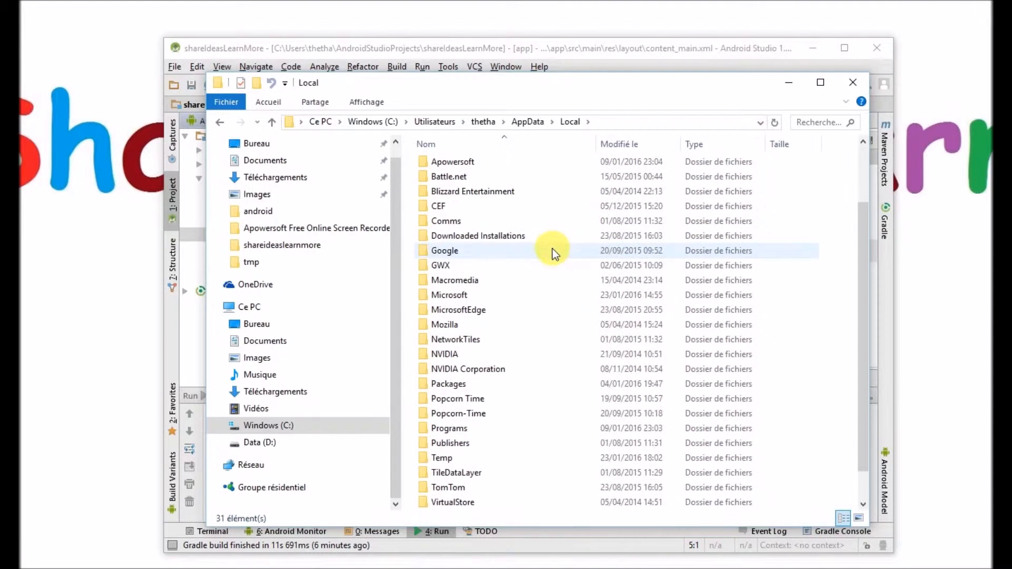
pyautogui.scroll(2, 538, 228)
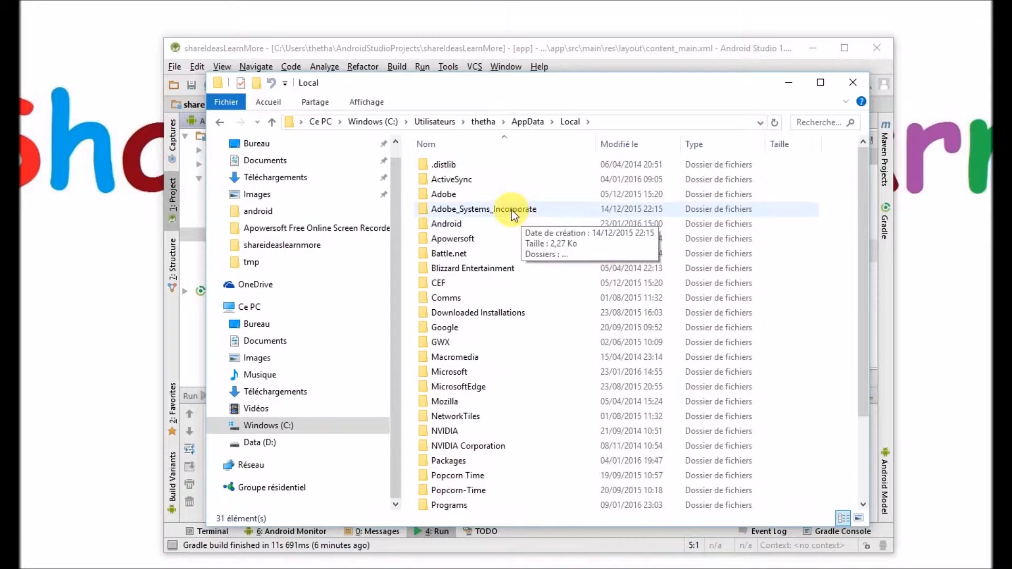
pyautogui.doubleClick(486, 226)
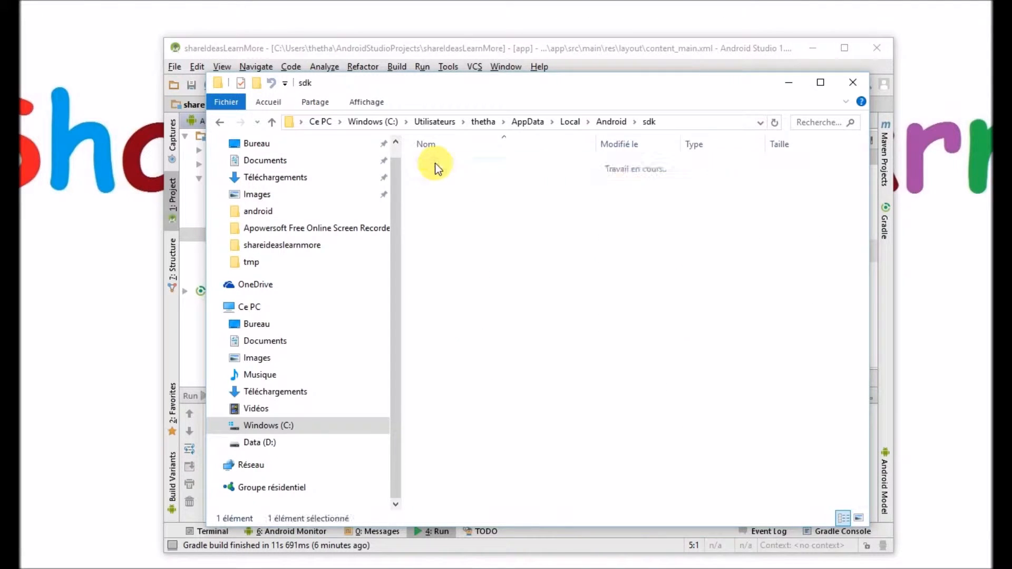
pyautogui.doubleClick(435, 165)
pyautogui.doubleClick(459, 211)
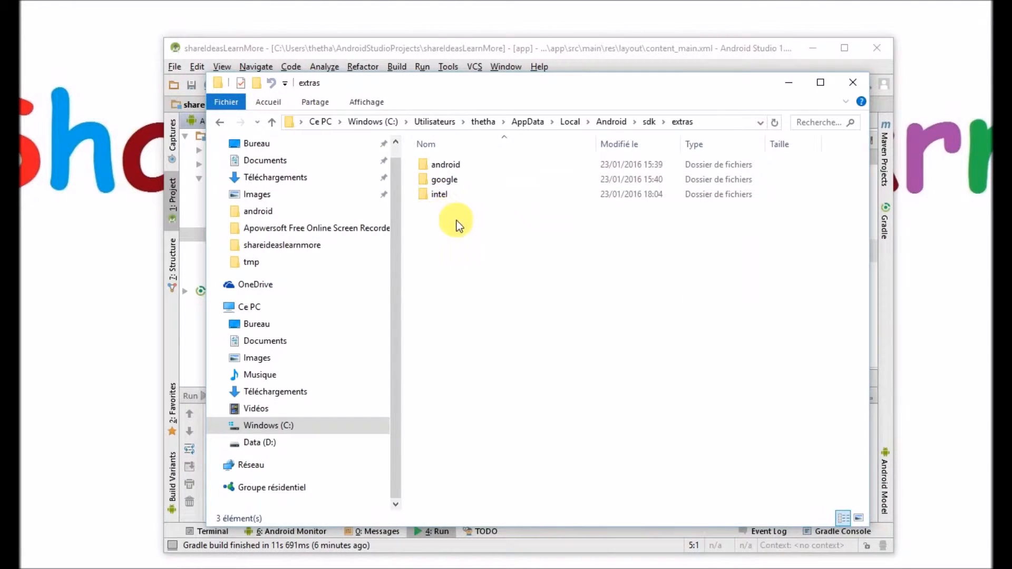
pyautogui.doubleClick(445, 195)
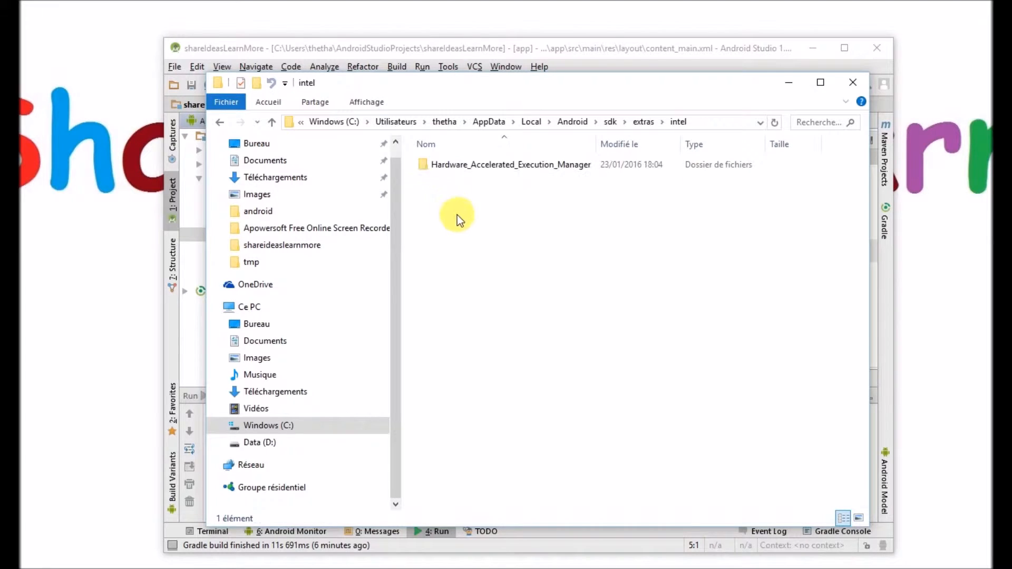
pyautogui.doubleClick(466, 172)
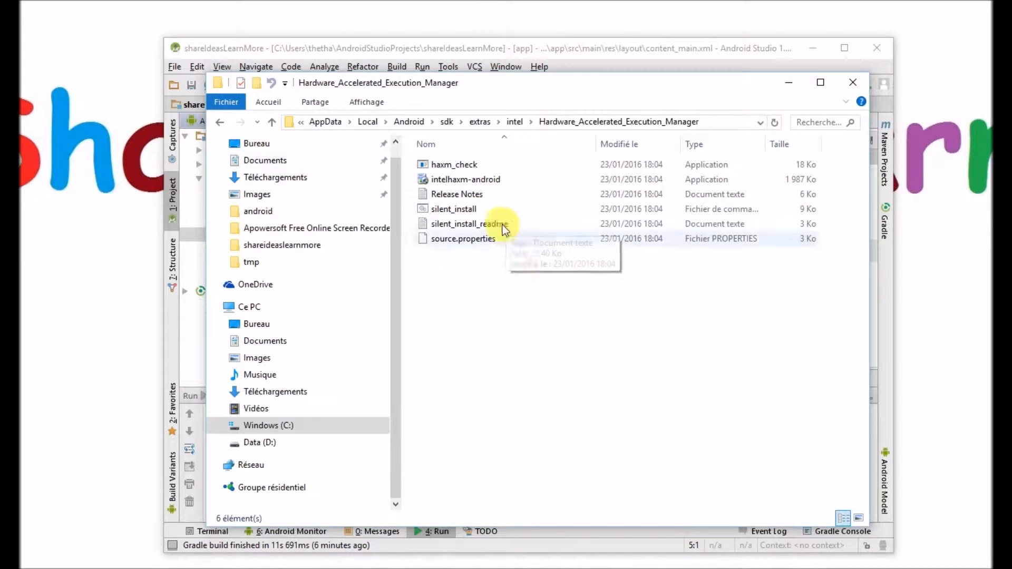
# Launch the intelhaxm-android installer and set the HAXM memory limit manually to 2048 MB.
pyautogui.doubleClick(489, 183)
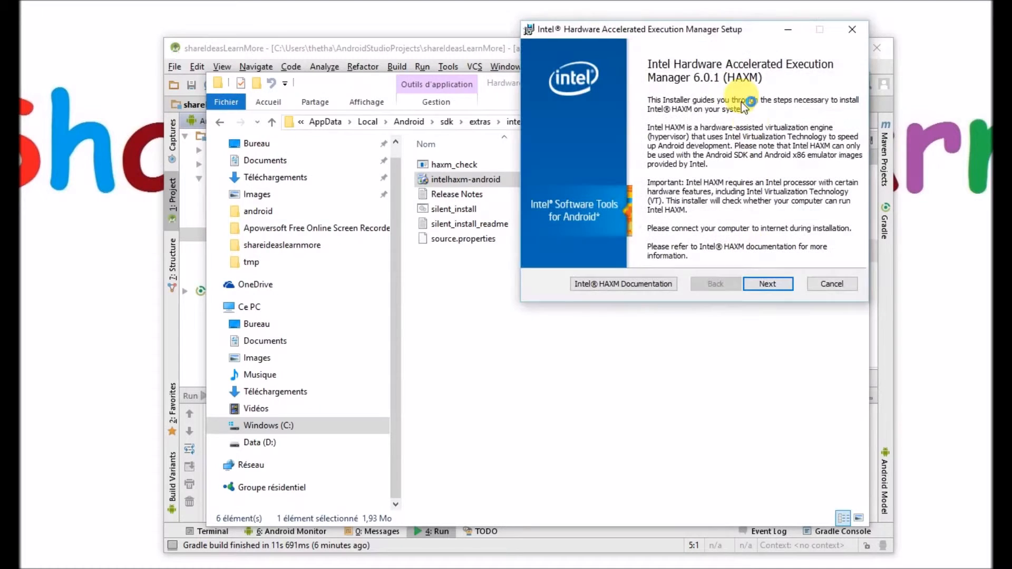
pyautogui.moveTo(741, 34); pyautogui.dragTo(641, 194)
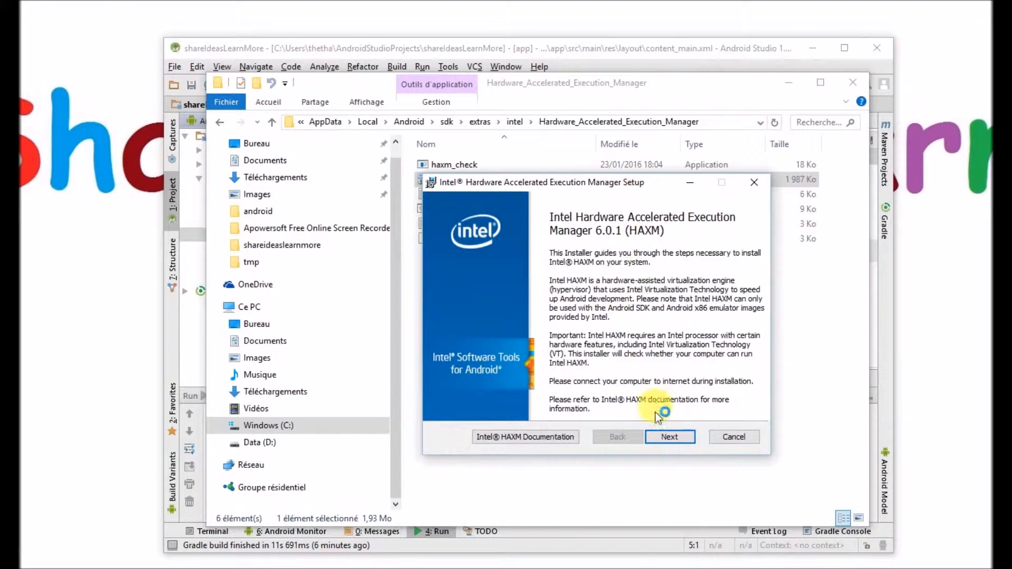
pyautogui.click(669, 432)
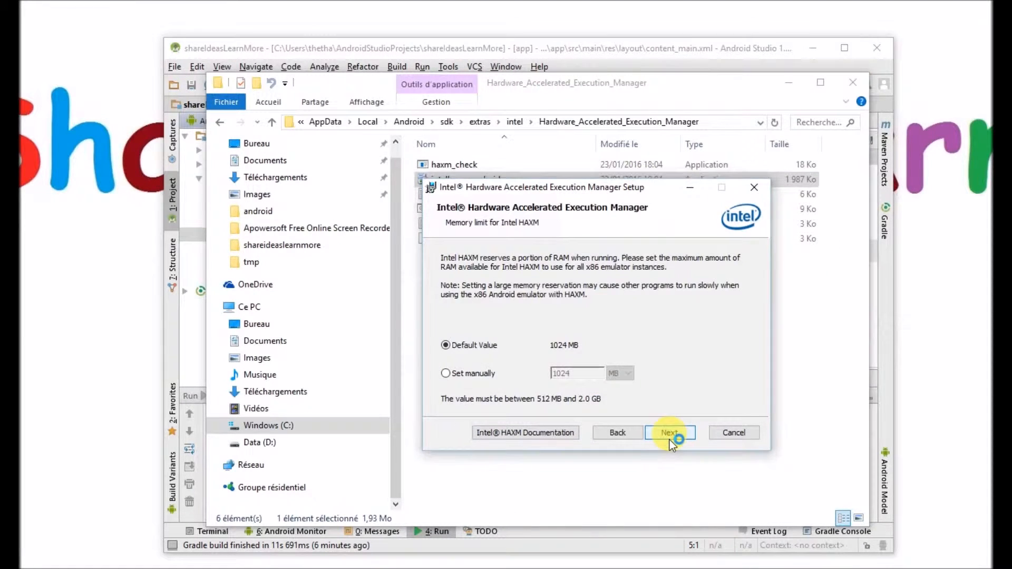
pyautogui.click(464, 374)
pyautogui.click(591, 377)
pyautogui.click(474, 374)
pyautogui.write('2048')
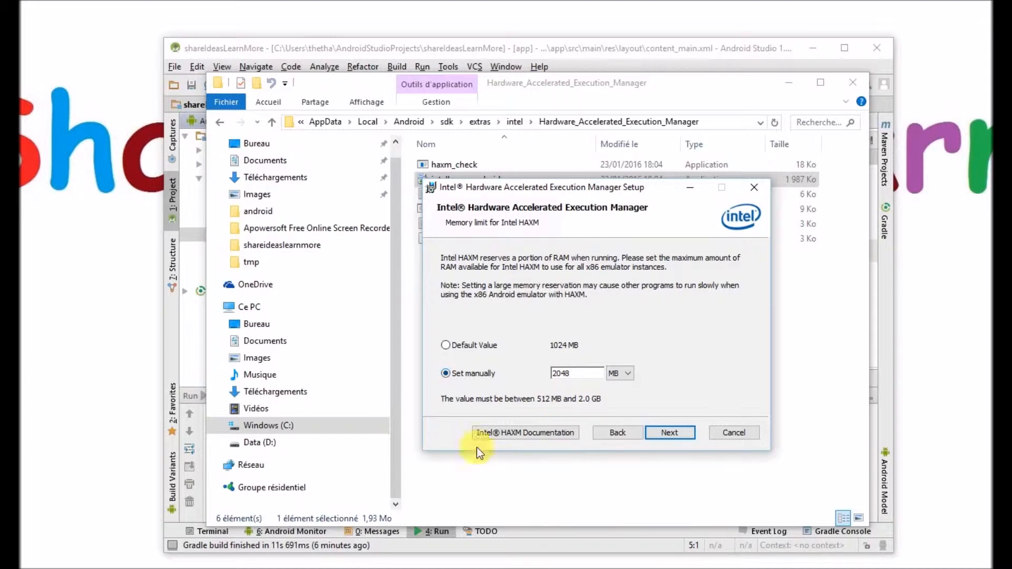
# Try to install Intel HAXM with the chosen memory limit and exit the setup wizard.
pyautogui.click(663, 432)
pyautogui.click(665, 435)
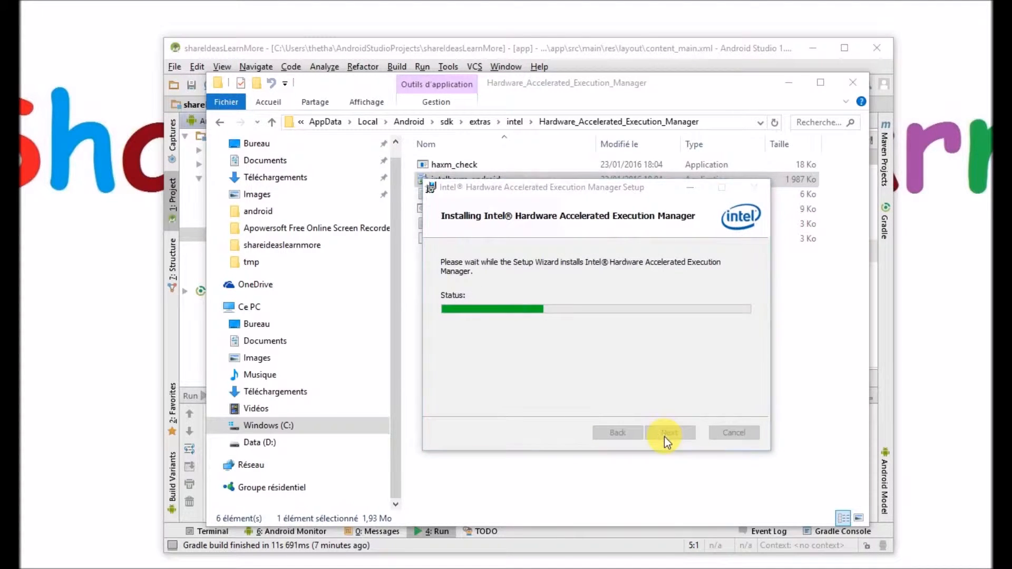
pyautogui.moveTo(719, 111); pyautogui.dragTo(651, 319)
pyautogui.click(637, 409)
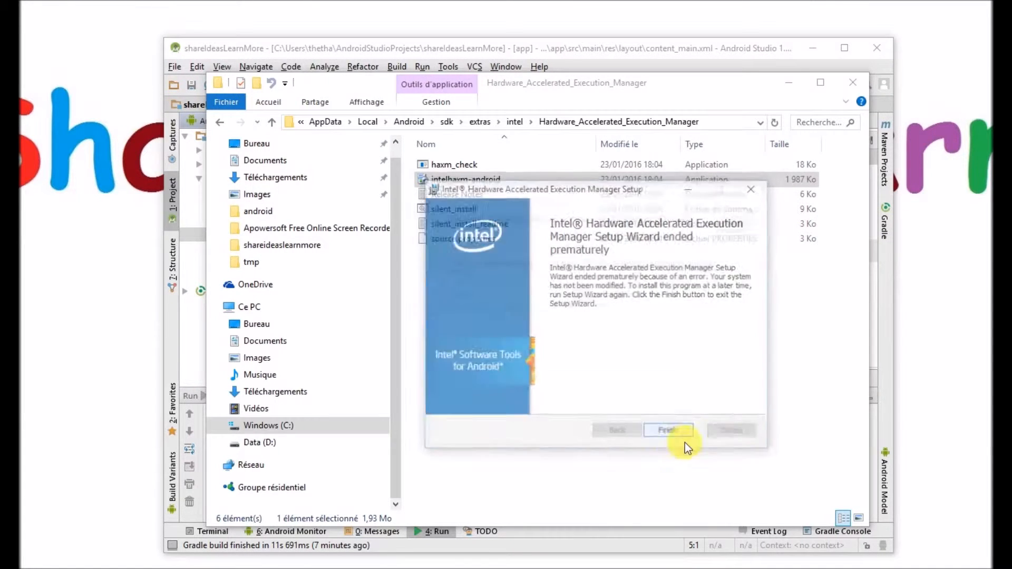
pyautogui.click(682, 432)
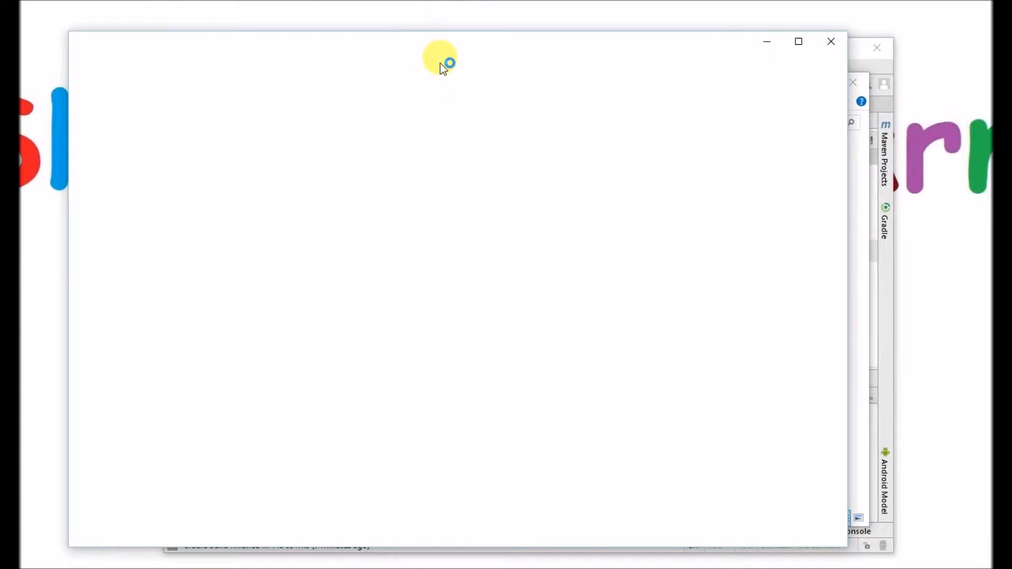
# Switch to the Chrome browser and search Google for "securable download".
pyautogui.moveTo(448, 55); pyautogui.dragTo(522, 36)
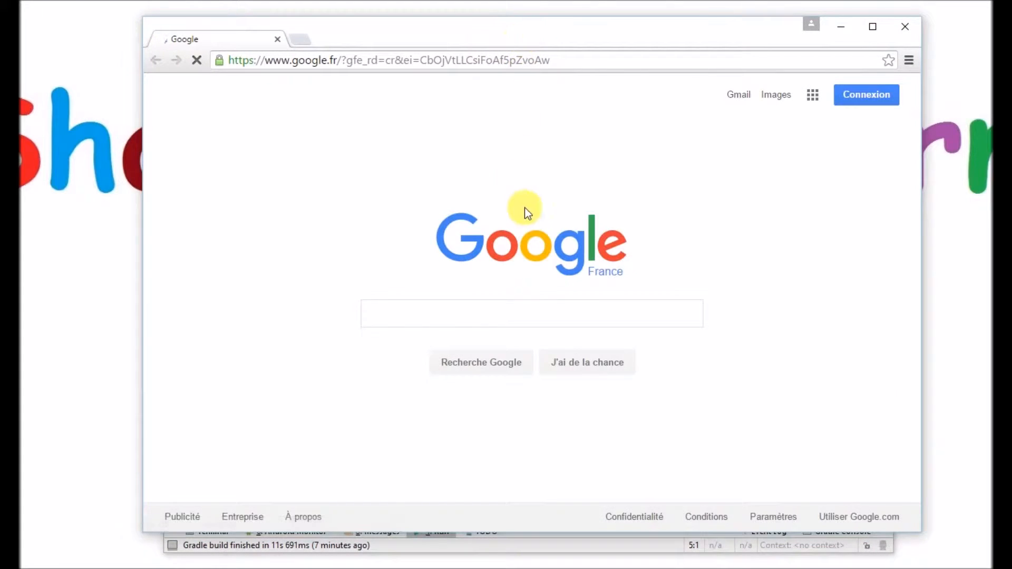
pyautogui.click(532, 313)
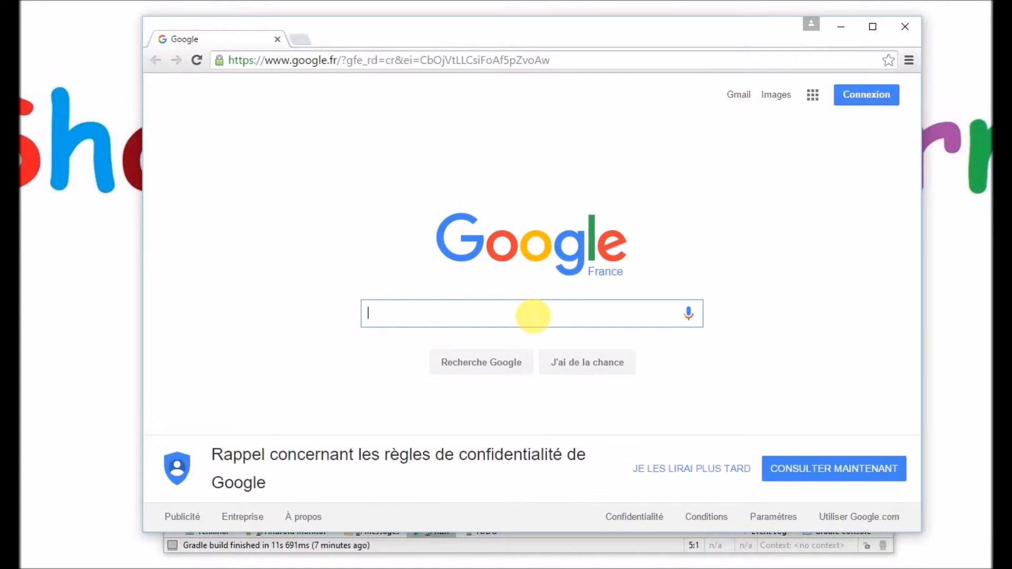
pyautogui.write('s')
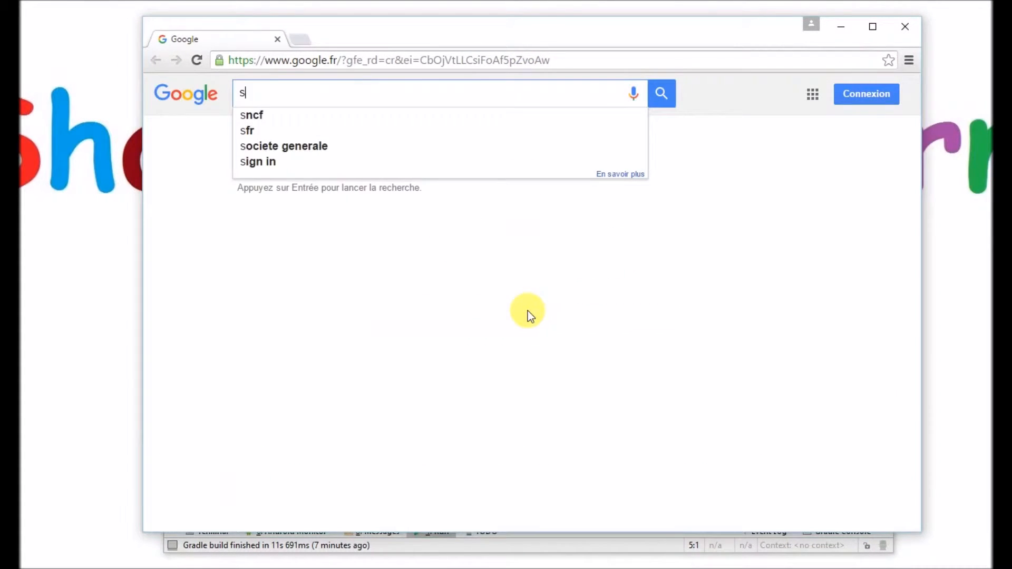
pyautogui.write('ecurable')
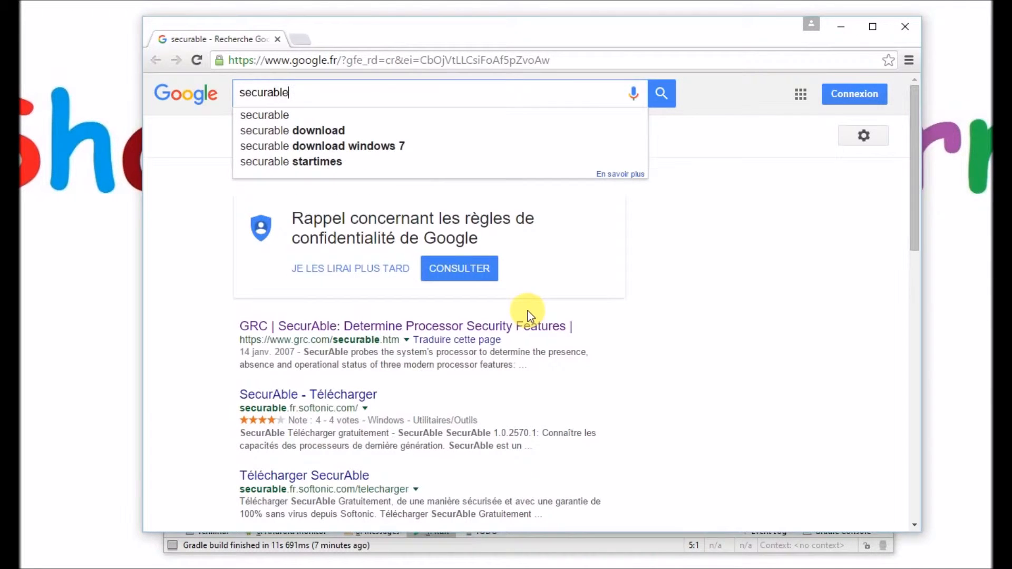
pyautogui.click(378, 131)
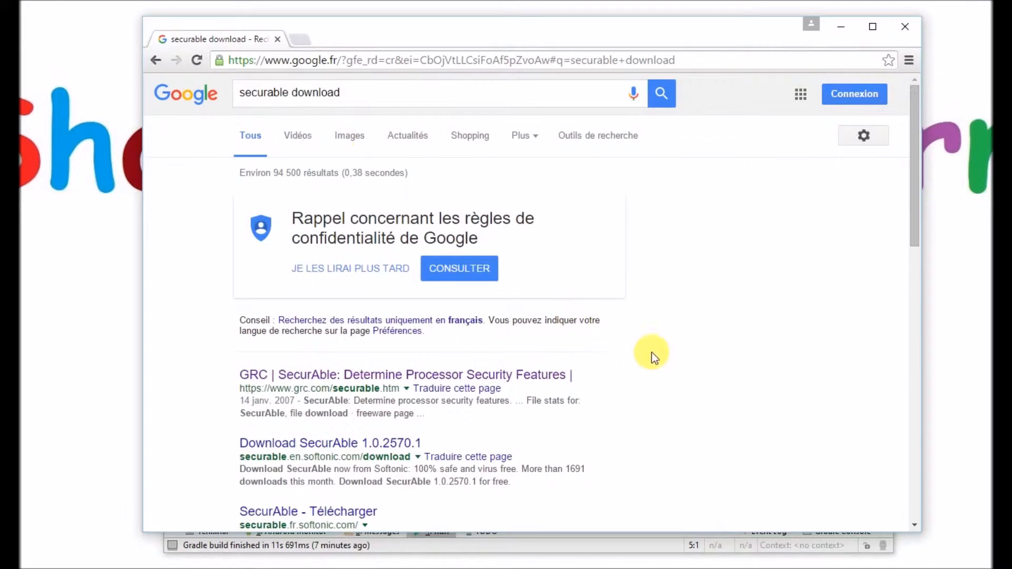
# Open the GRC SecurAble page from the search results, download securable.exe and run it.
pyautogui.scroll(-1, 678, 361)
pyautogui.click(444, 307)
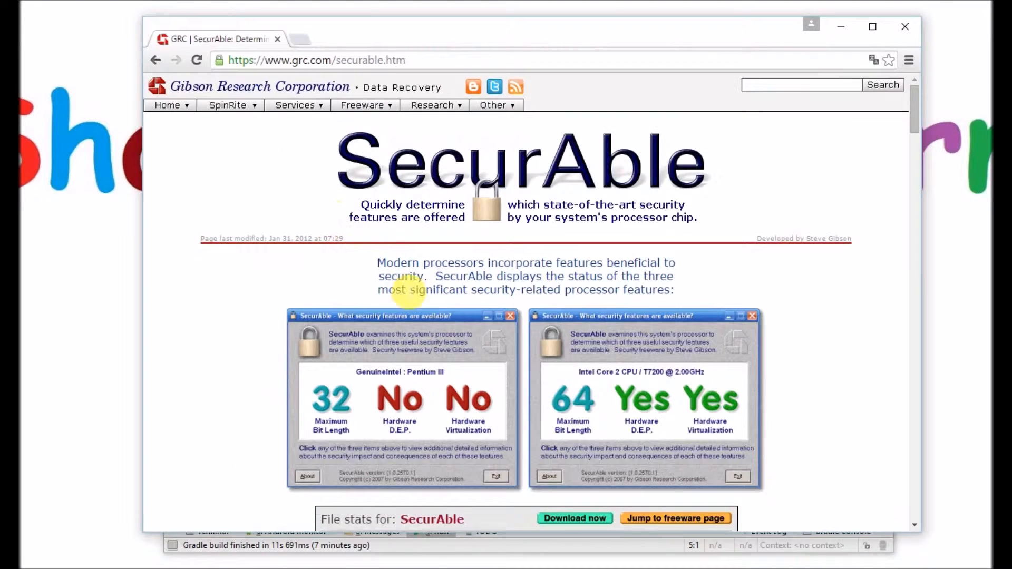
pyautogui.scroll(-4, 443, 293)
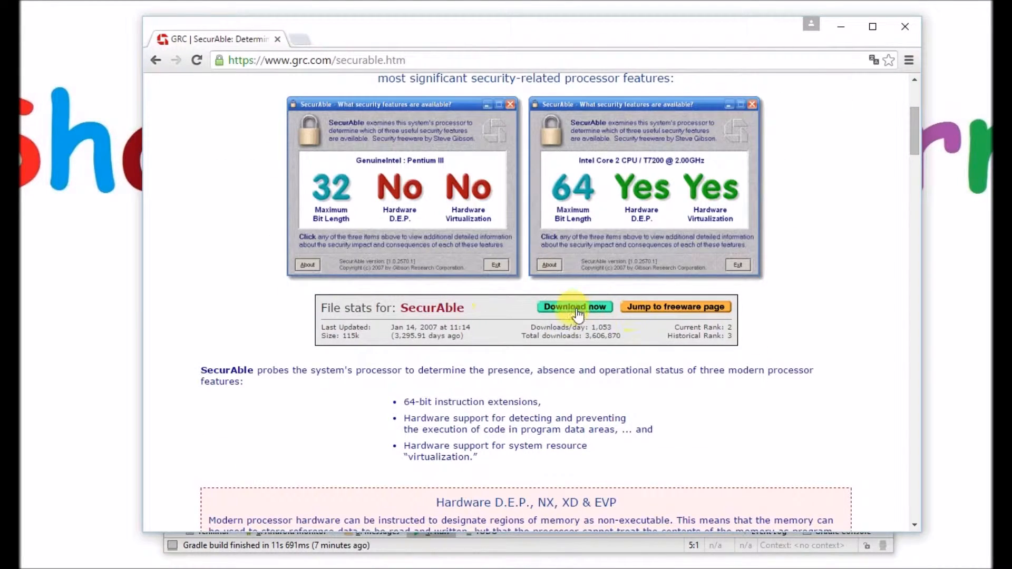
pyautogui.click(601, 308)
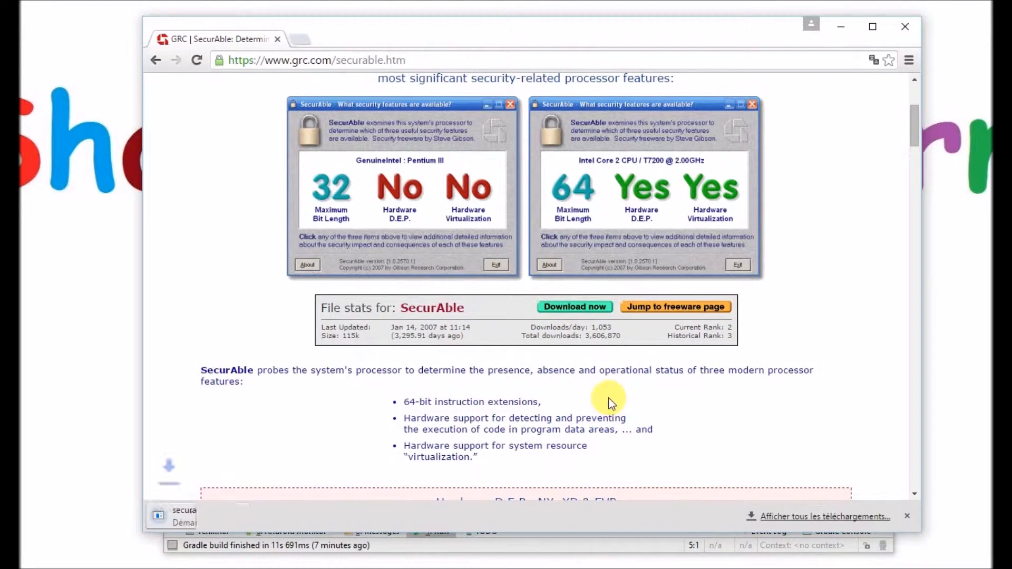
pyautogui.click(232, 511)
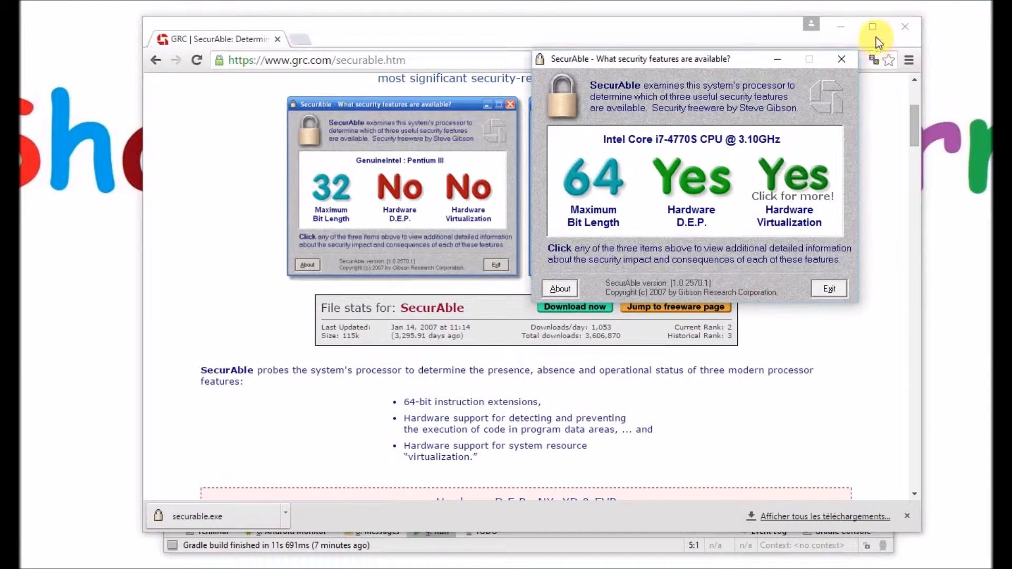
# Minimize the browser, Android Studio and File Explorer windows and move the SecurAble window to the middle of the desktop.
pyautogui.click(840, 28)
pyautogui.click(840, 26)
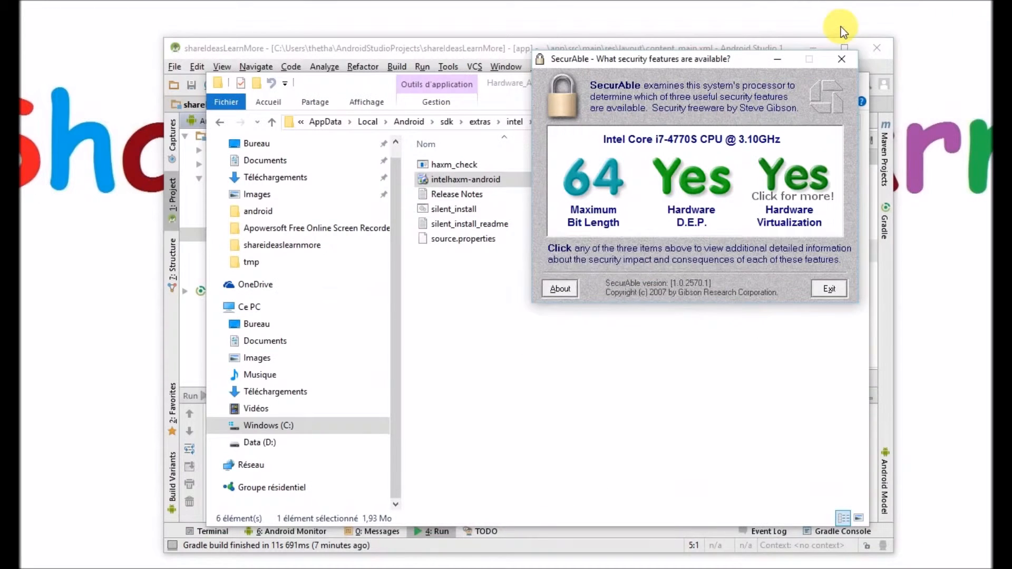
pyautogui.click(815, 49)
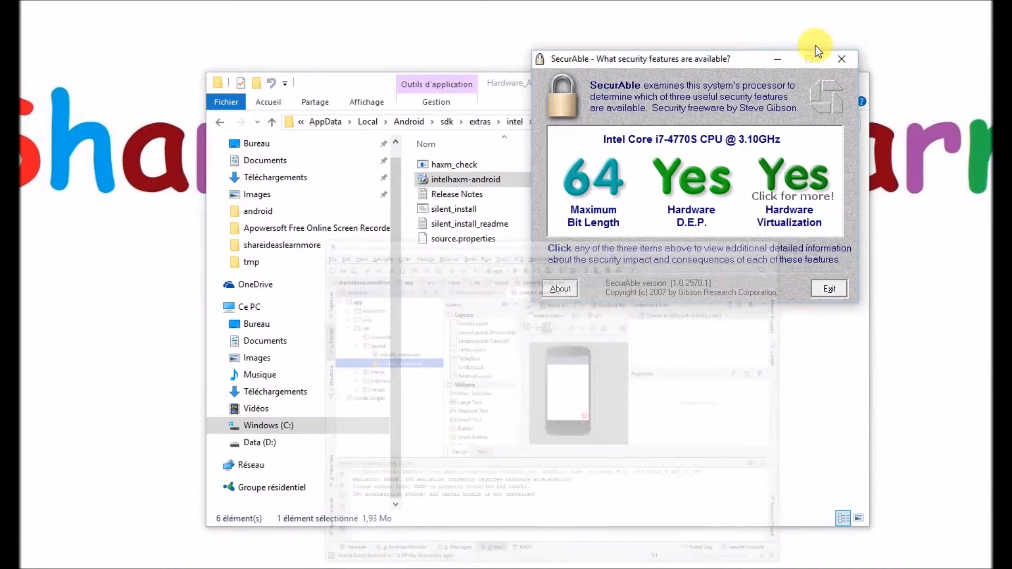
pyautogui.click(502, 83)
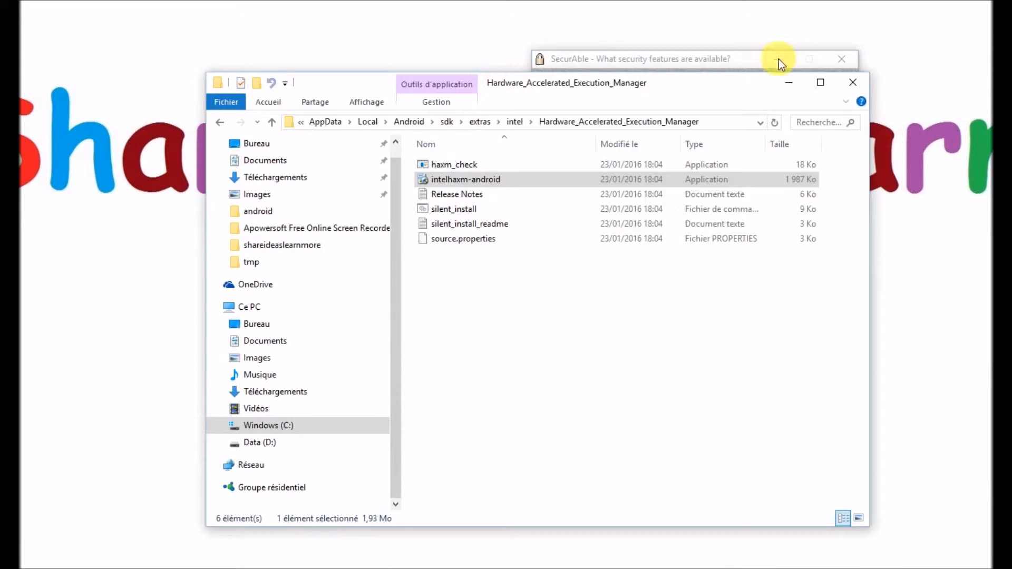
pyautogui.click(782, 83)
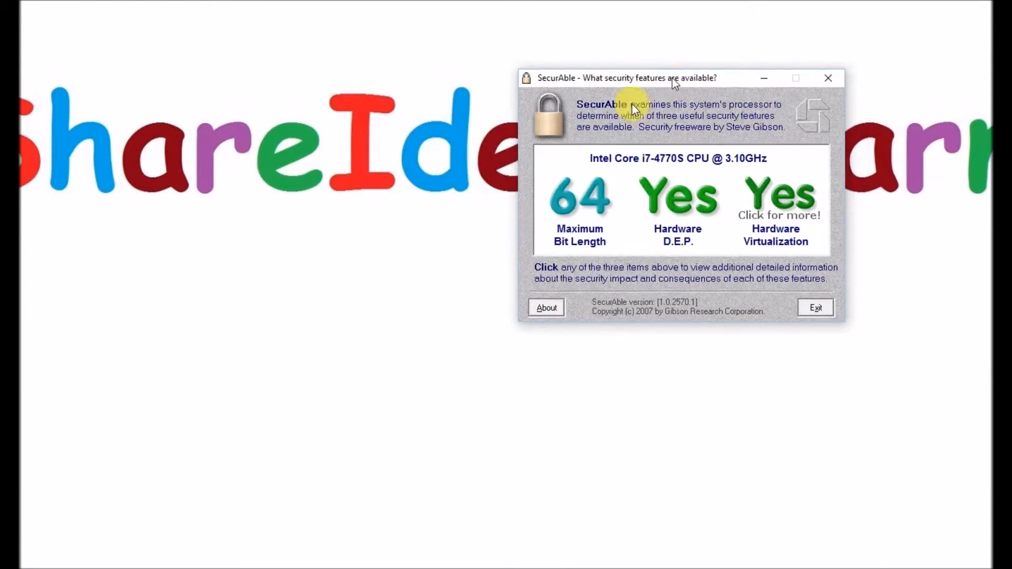
pyautogui.moveTo(683, 62); pyautogui.dragTo(473, 169)
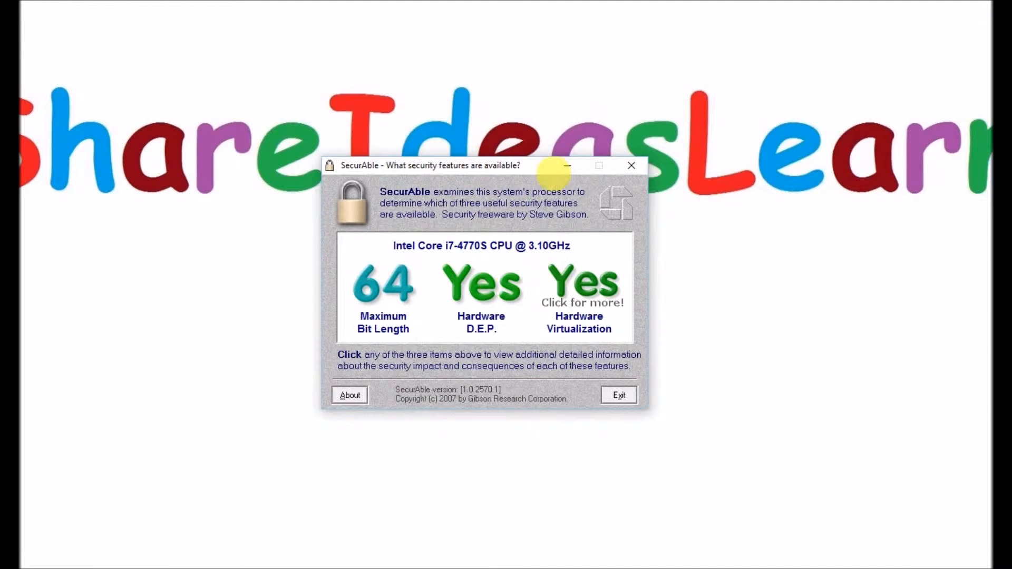
# Handwrite "OK" with the red highlighter below the SecurAble window and clear the drawing.
pyautogui.click(631, 1)
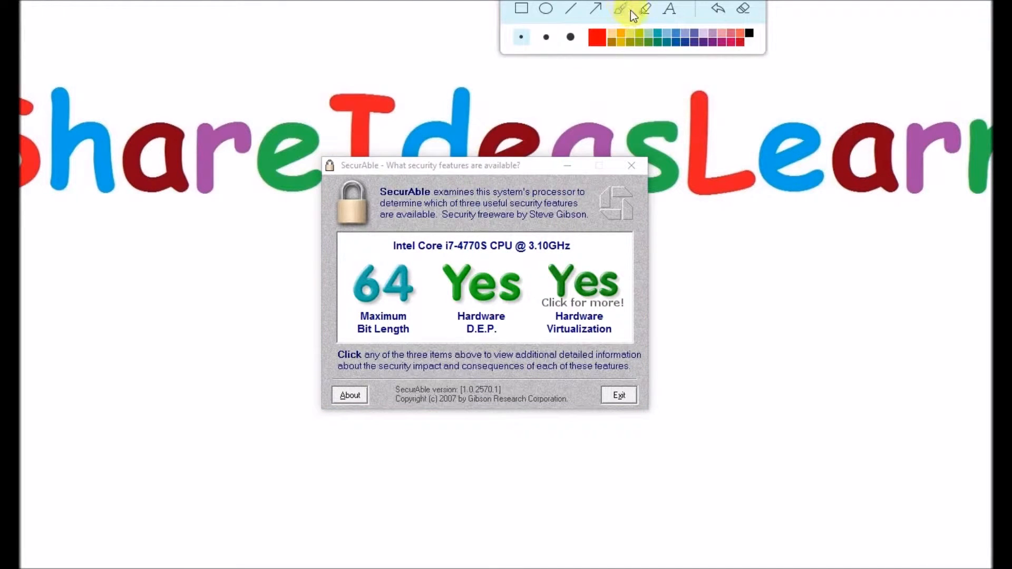
pyautogui.click(643, 7)
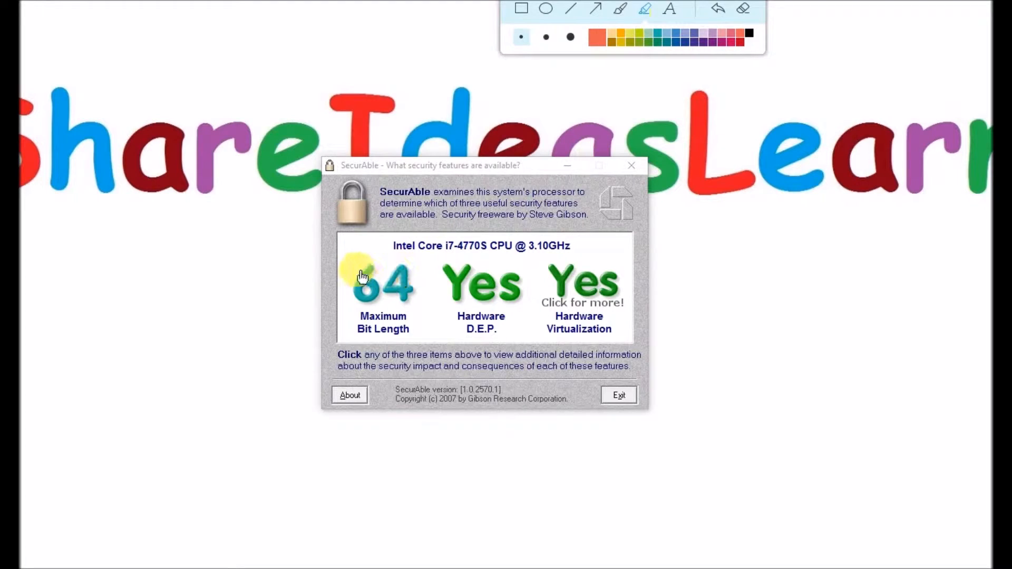
pyautogui.press('Escape')
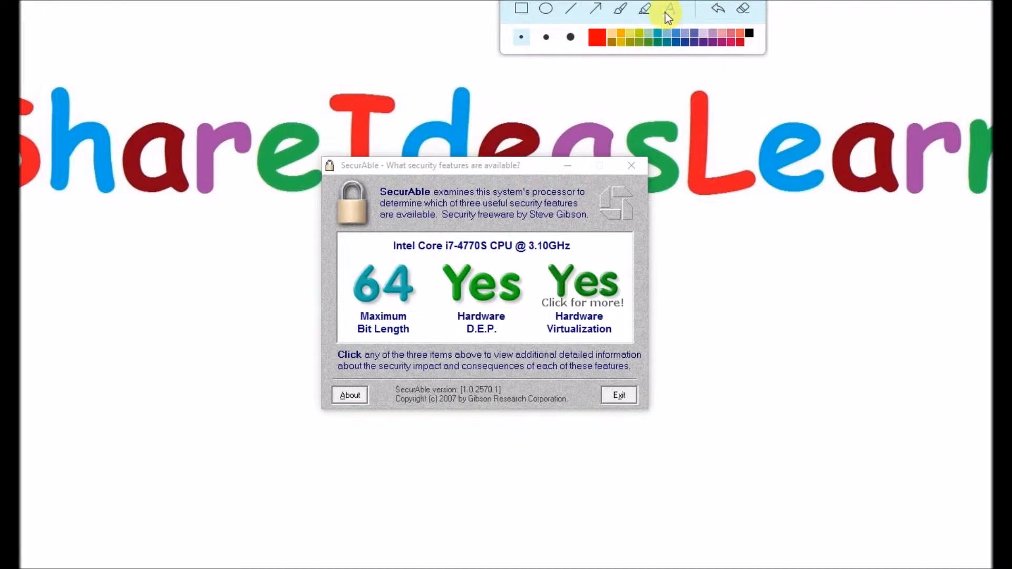
pyautogui.click(645, 11)
pyautogui.moveTo(375, 475); pyautogui.dragTo(389, 458)
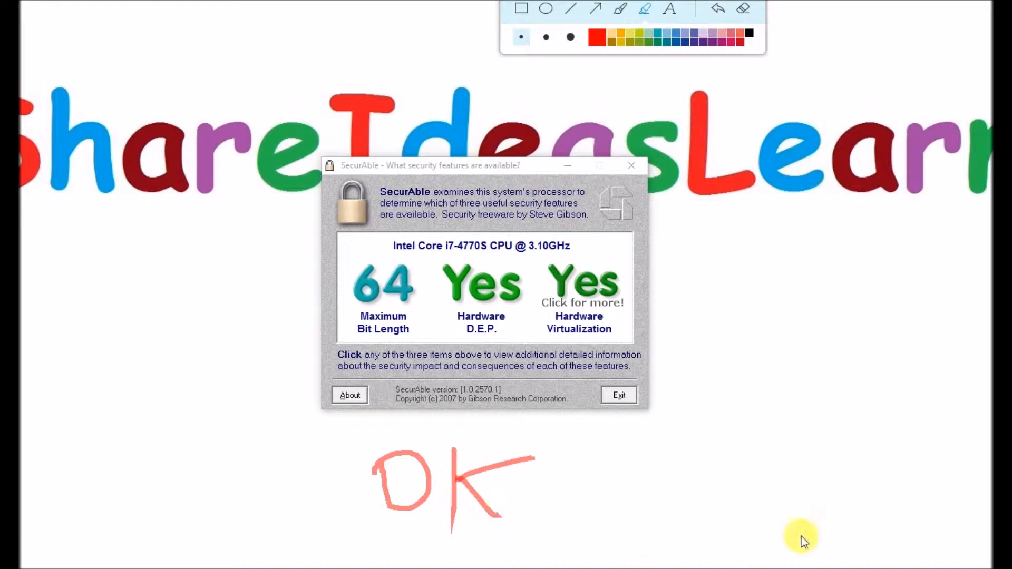
pyautogui.click(743, 9)
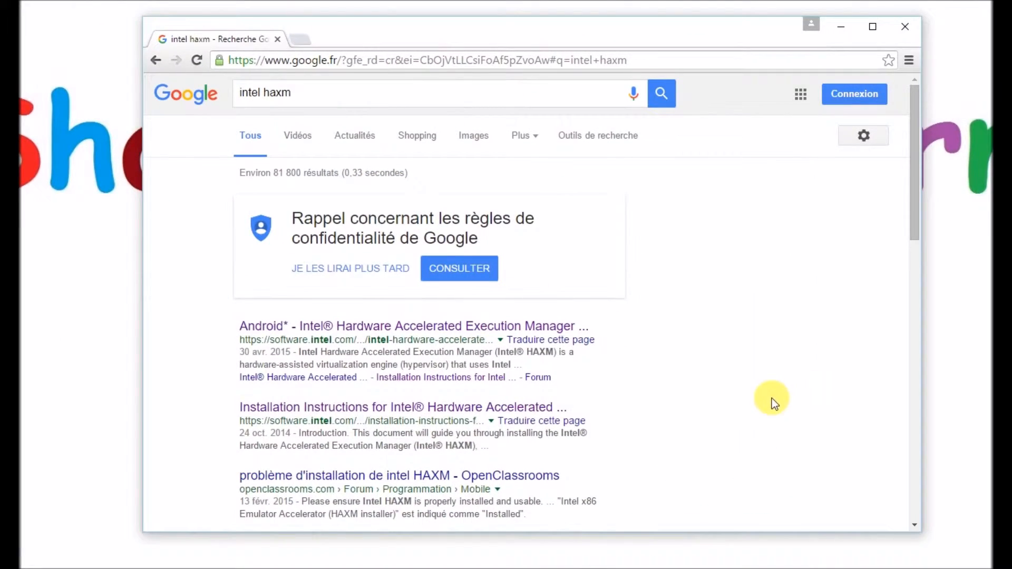
# Examine the OpenClassrooms thread "problème d'installation de intel HAXM" and the Stack Overflow answers on HAXM for fixes, highlighting "Programs and Features".
pyautogui.scroll(-3, 771, 398)
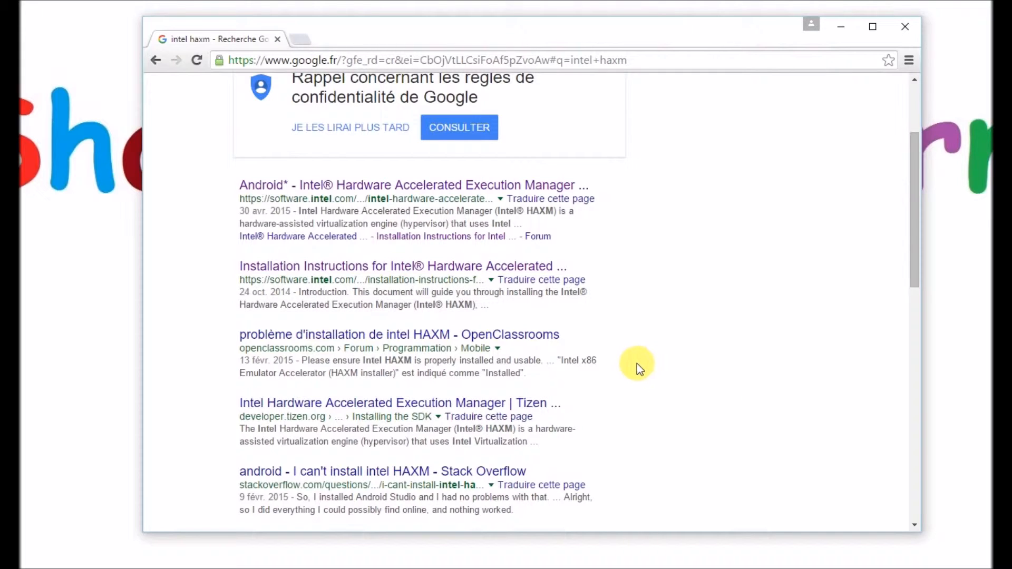
pyautogui.click(519, 334)
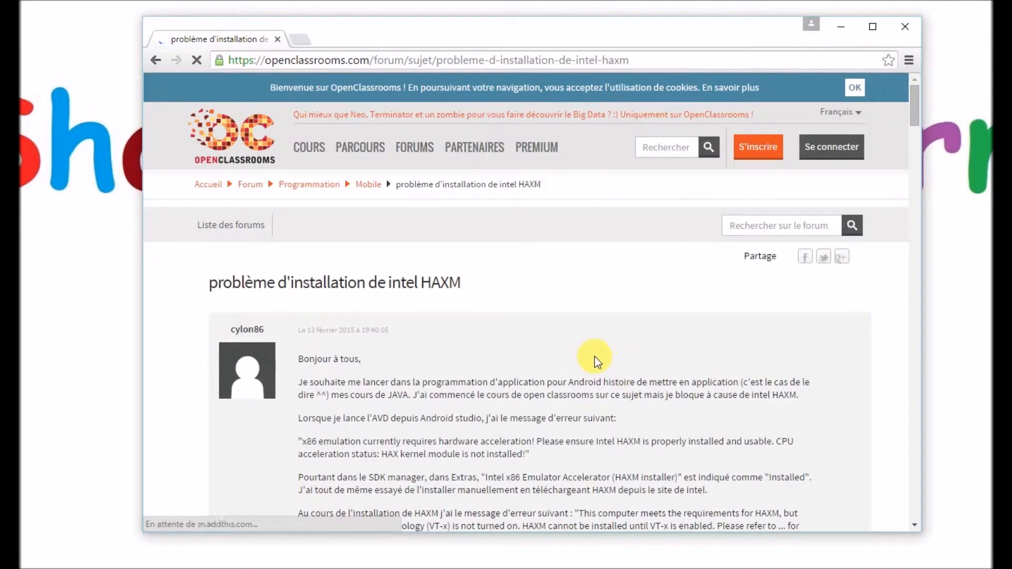
pyautogui.scroll(-15, 599, 368)
pyautogui.scroll(-10, 605, 380)
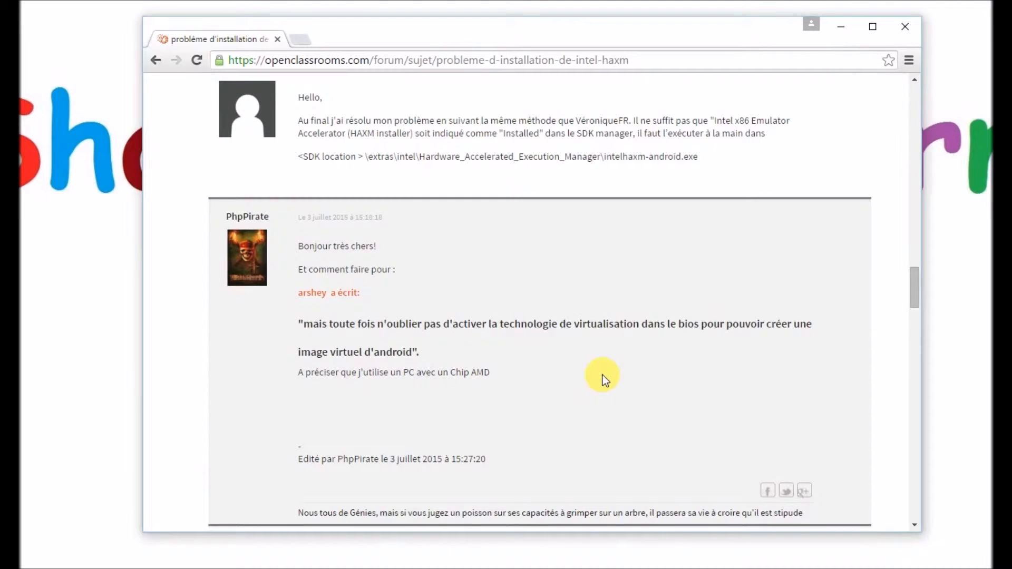
pyautogui.scroll(-12, 604, 378)
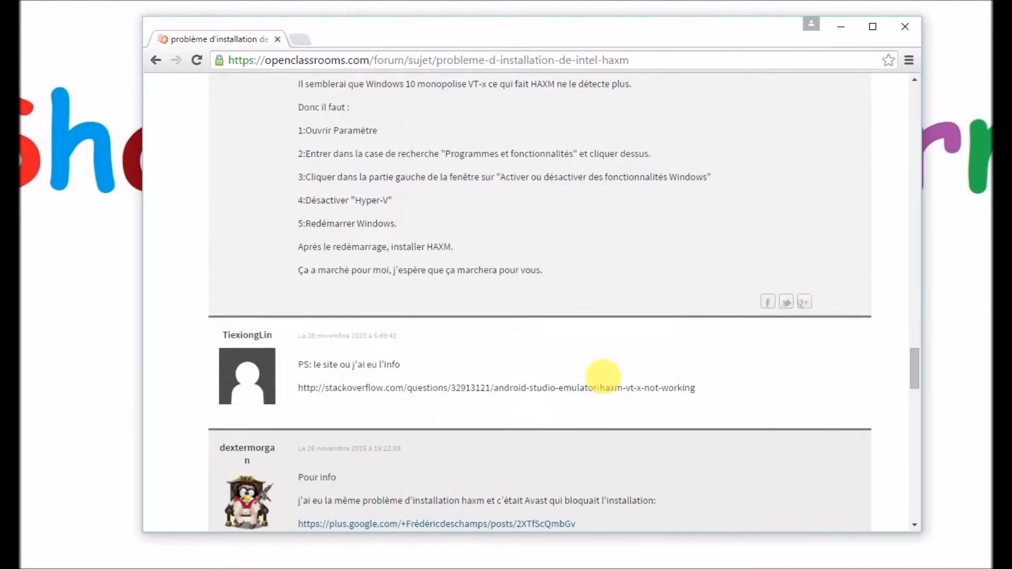
pyautogui.scroll(-6, 602, 378)
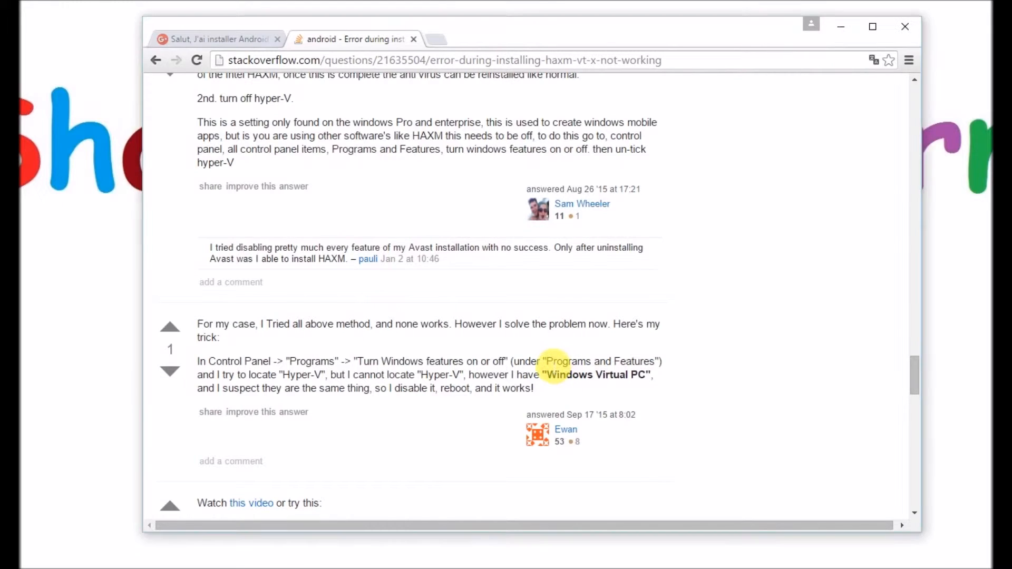
pyautogui.moveTo(547, 361); pyautogui.dragTo(660, 363)
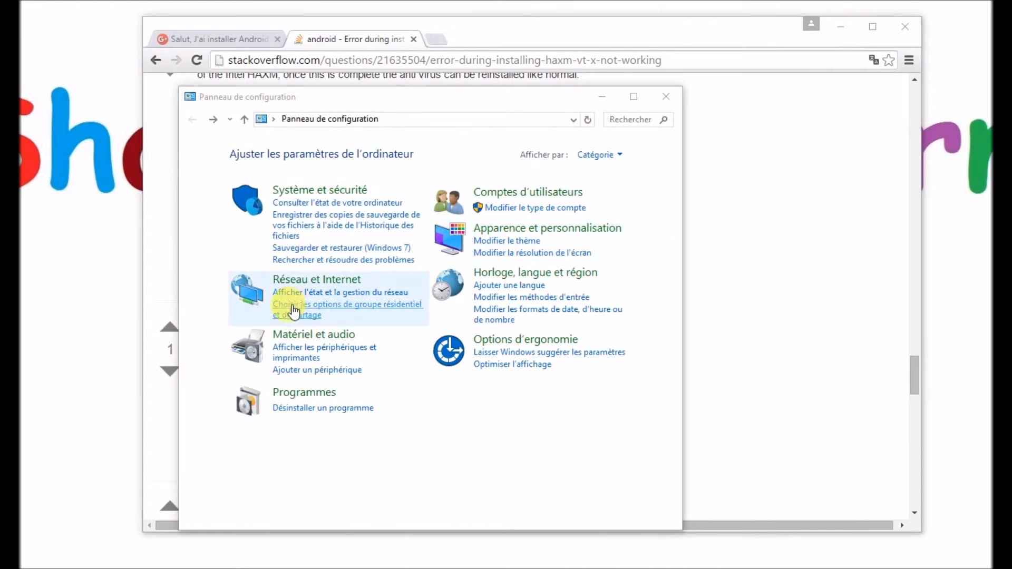
# Open Programmes et fonctionnalités from the Programmes category of the Windows Control Panel.
pyautogui.click(278, 190)
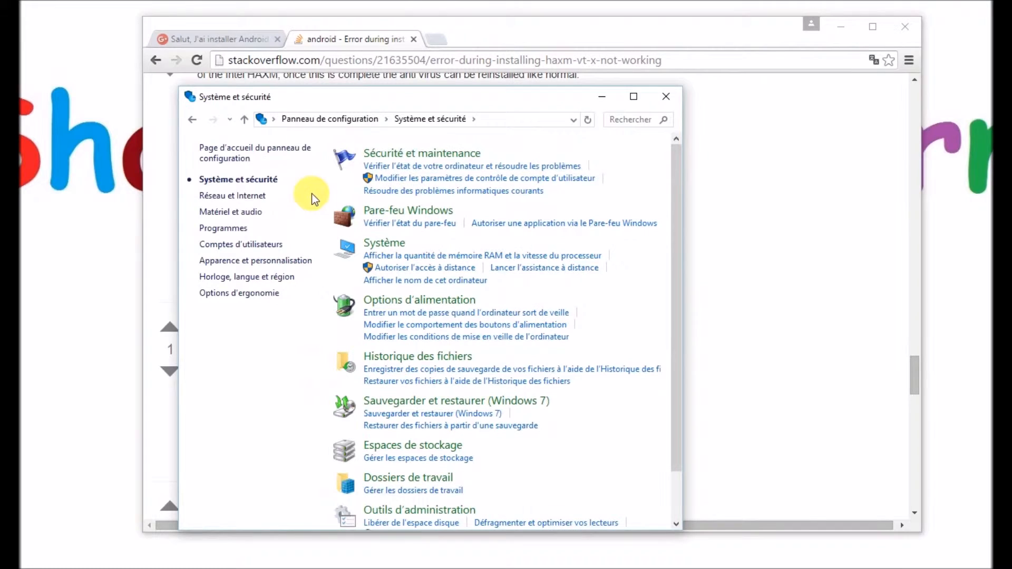
pyautogui.click(232, 226)
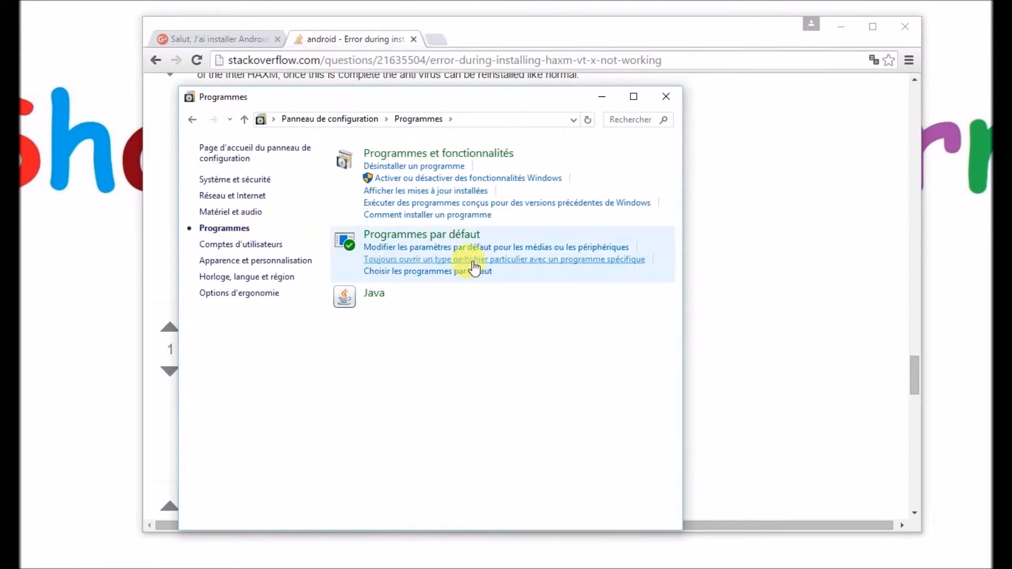
pyautogui.click(444, 158)
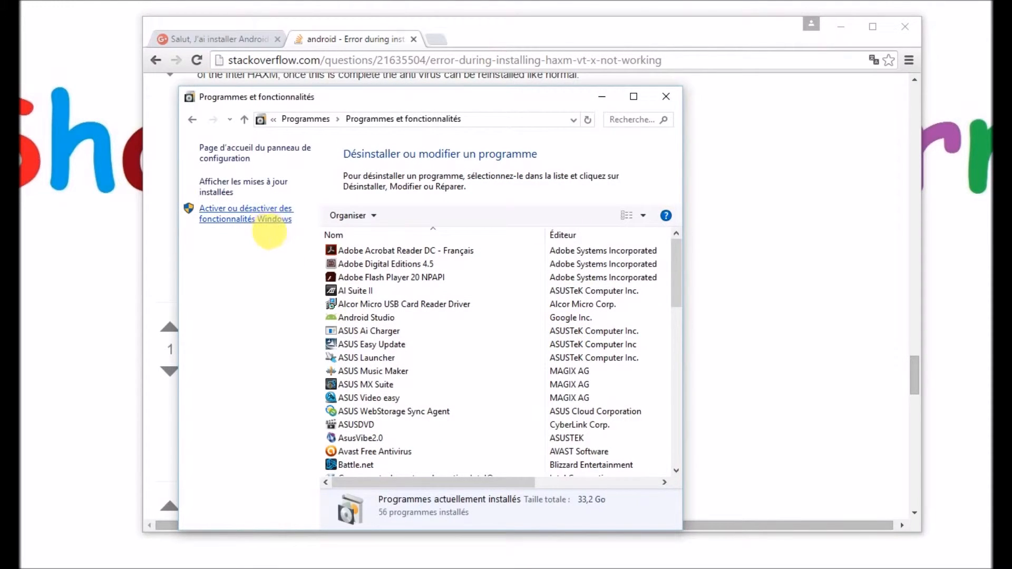
# Open the Windows features list, highlight "Hyper-V" in the Stack Overflow answer, and look through the list for that entry.
pyautogui.click(270, 219)
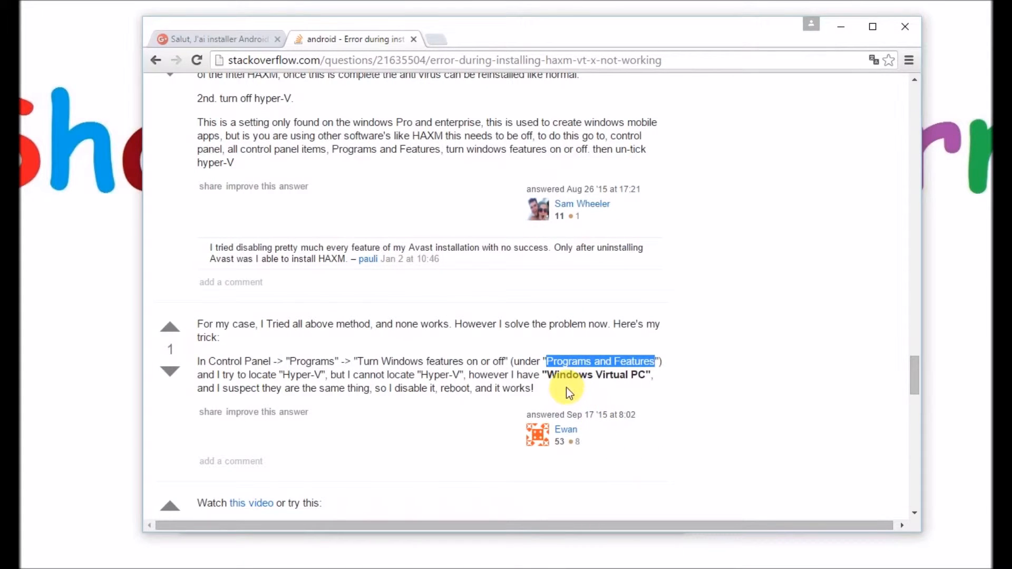
pyautogui.moveTo(417, 376); pyautogui.dragTo(459, 376)
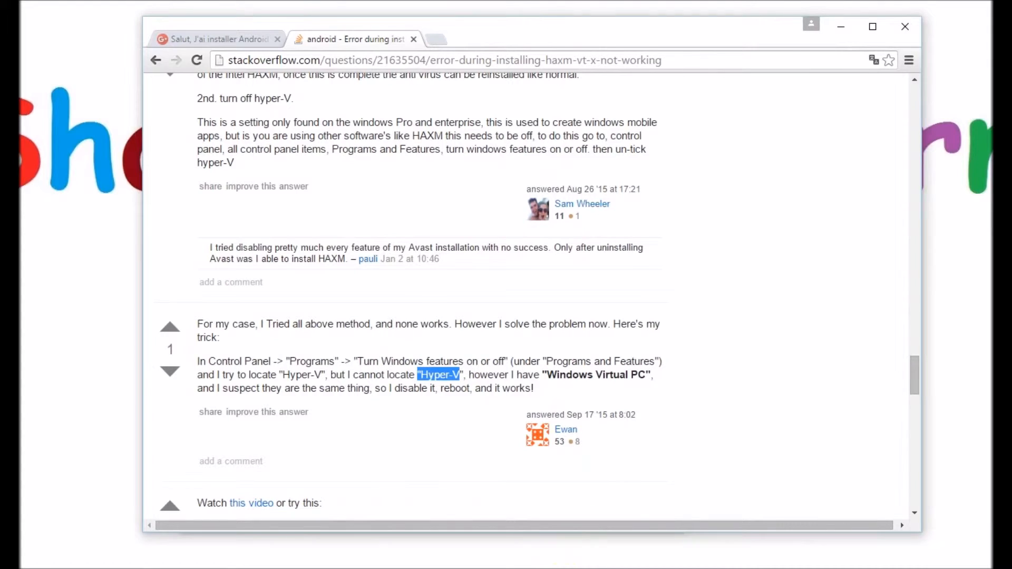
pyautogui.click(572, 568)
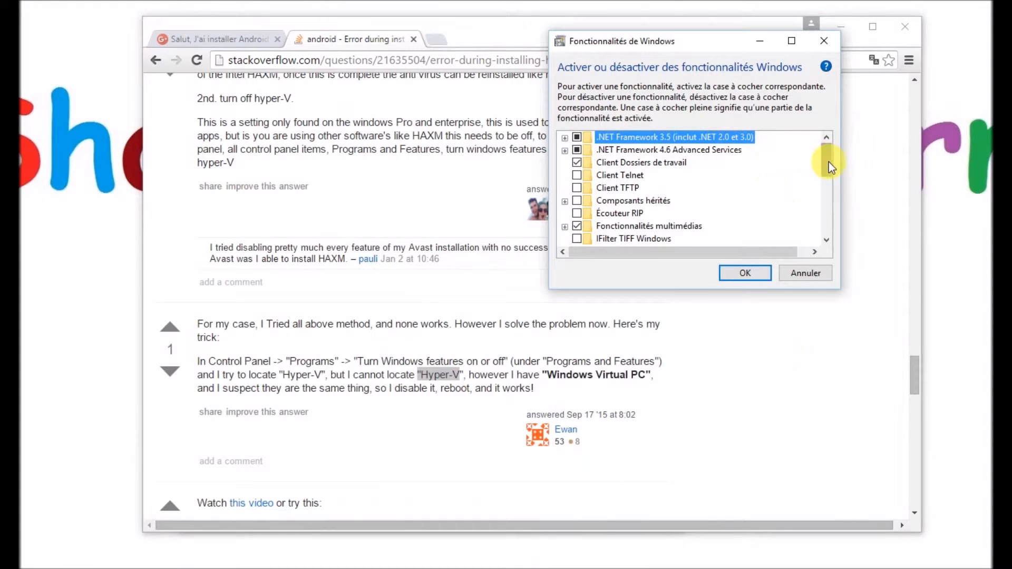
pyautogui.moveTo(828, 162); pyautogui.dragTo(833, 142)
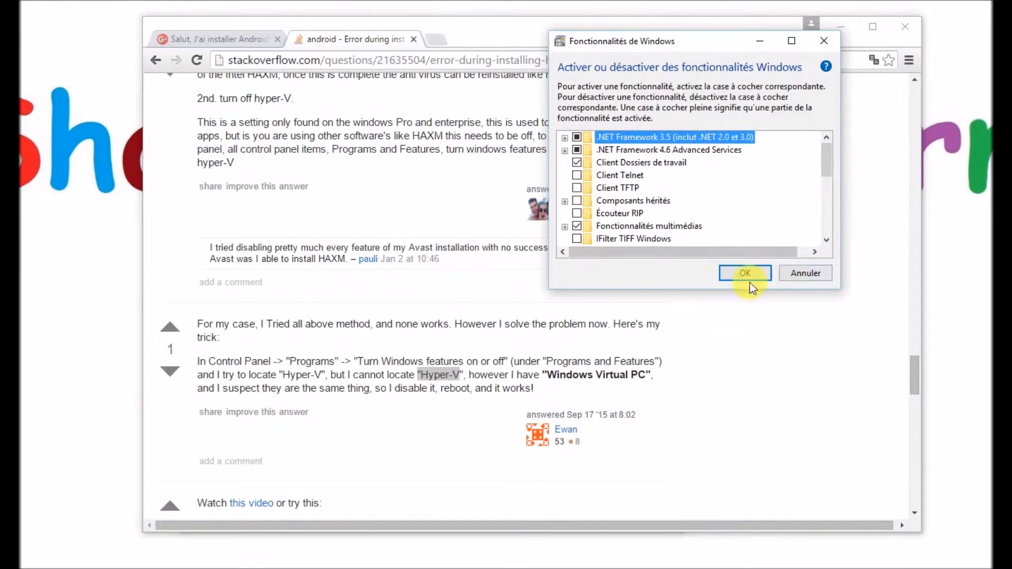
# Add the red screen annotation "pas de Hyper-V sur windows edition Home..." over the Stack Overflow page.
pyautogui.click(673, 1)
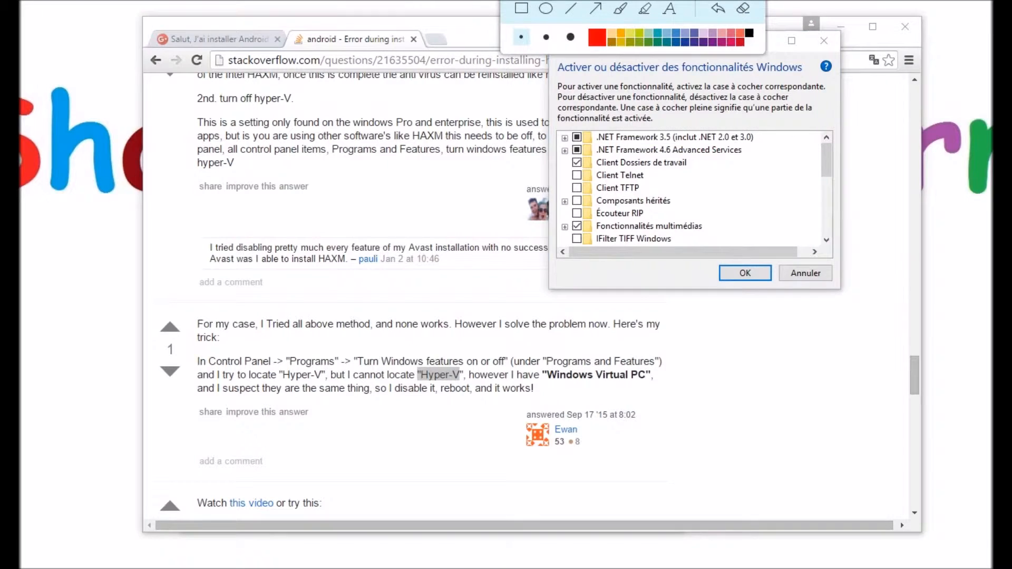
pyautogui.click(670, 9)
pyautogui.click(359, 316)
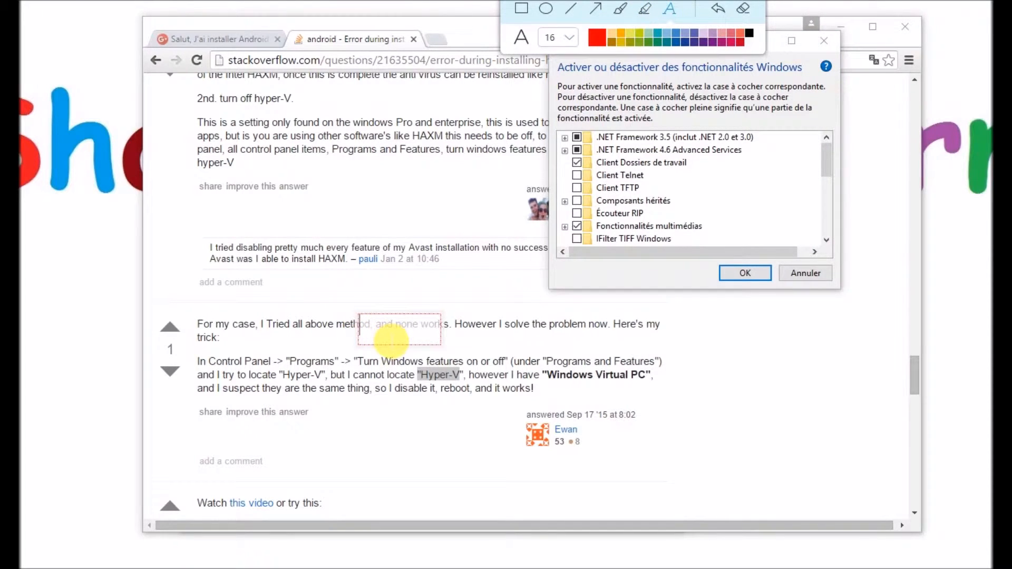
pyautogui.write('pas de Hyper-')
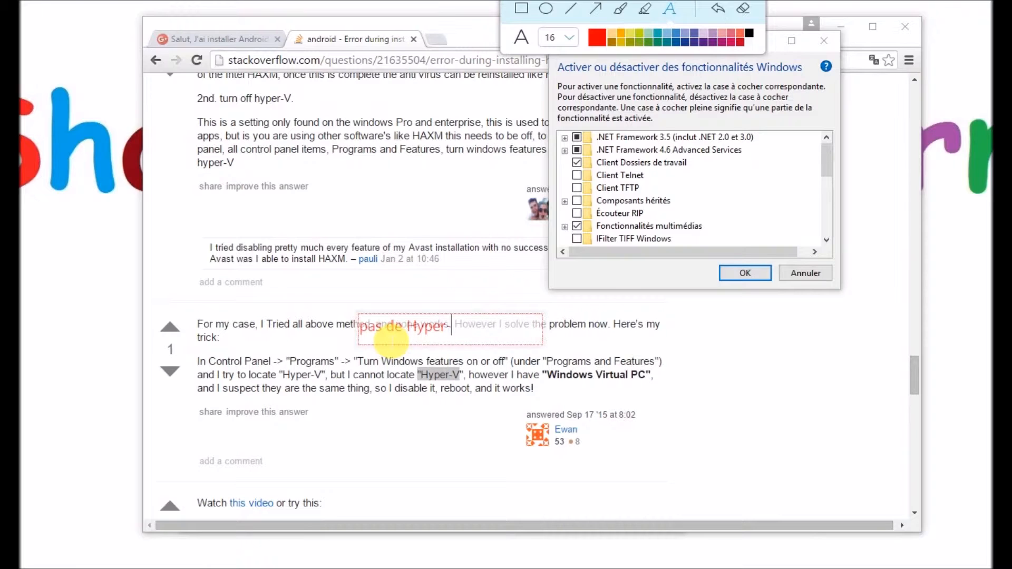
pyautogui.write('V s')
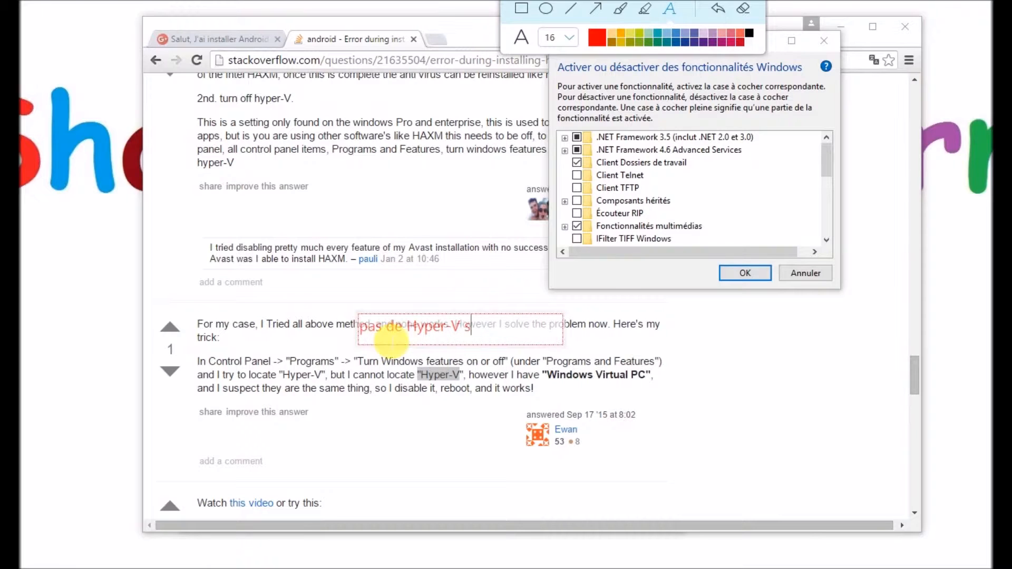
pyautogui.write('ur window')
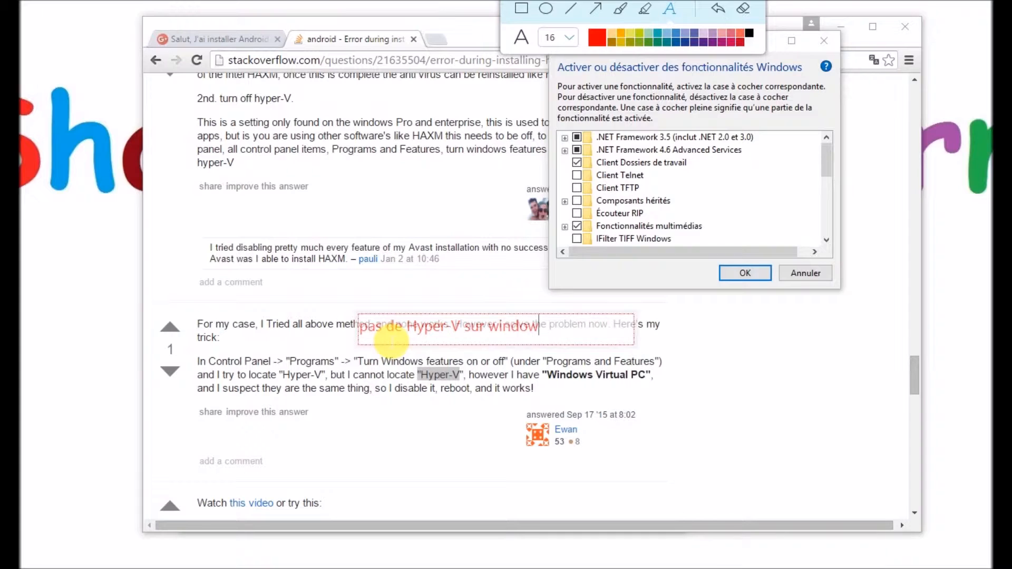
pyautogui.write('s ed')
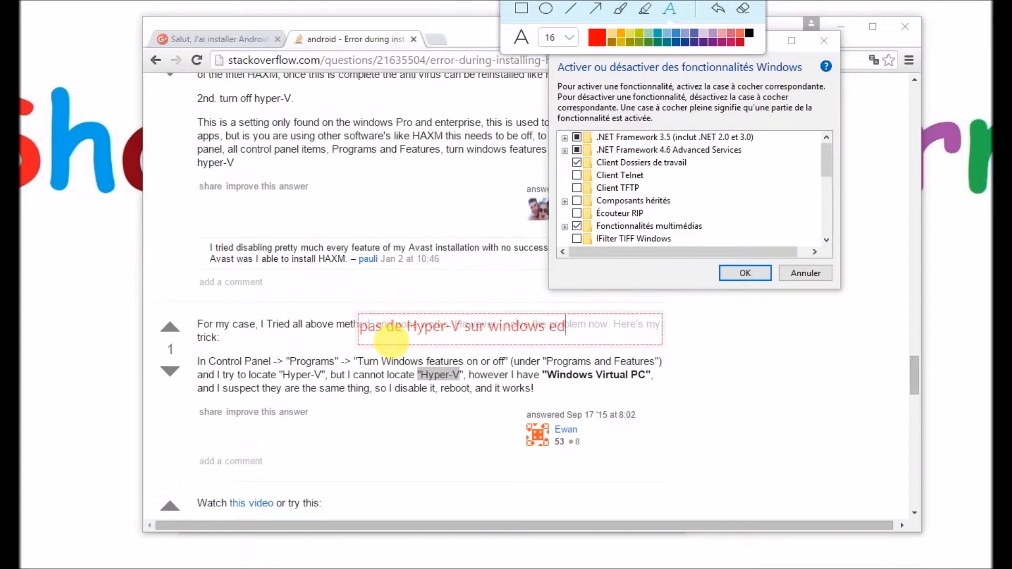
pyautogui.write('ition home')
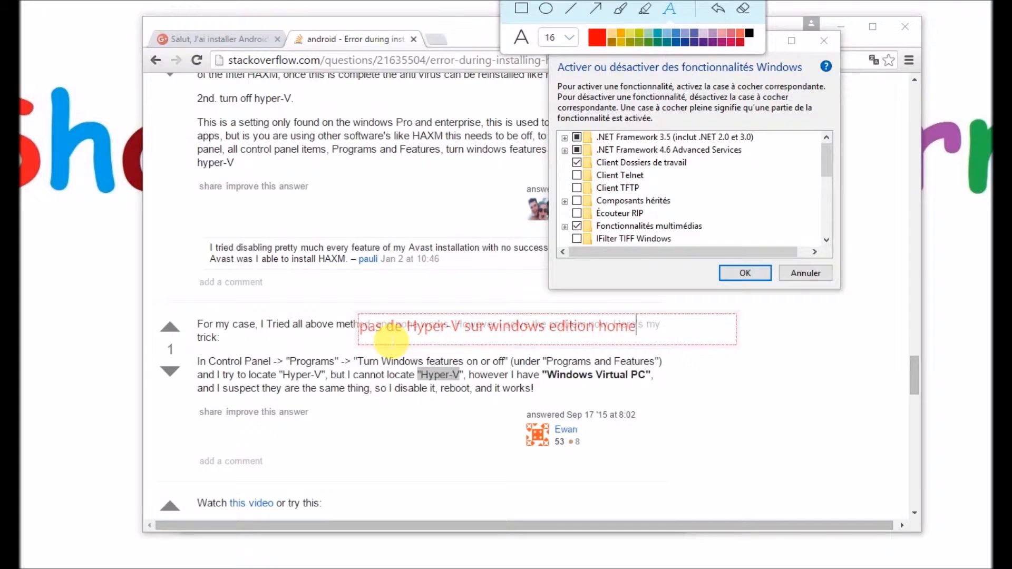
pyautogui.press('BackSpace')
pyautogui.press('BackSpace')
pyautogui.press('BackSpace')
pyautogui.press('BackSpace')
pyautogui.write('home..')
pyautogui.click(510, 410)
pyautogui.click(540, 328)
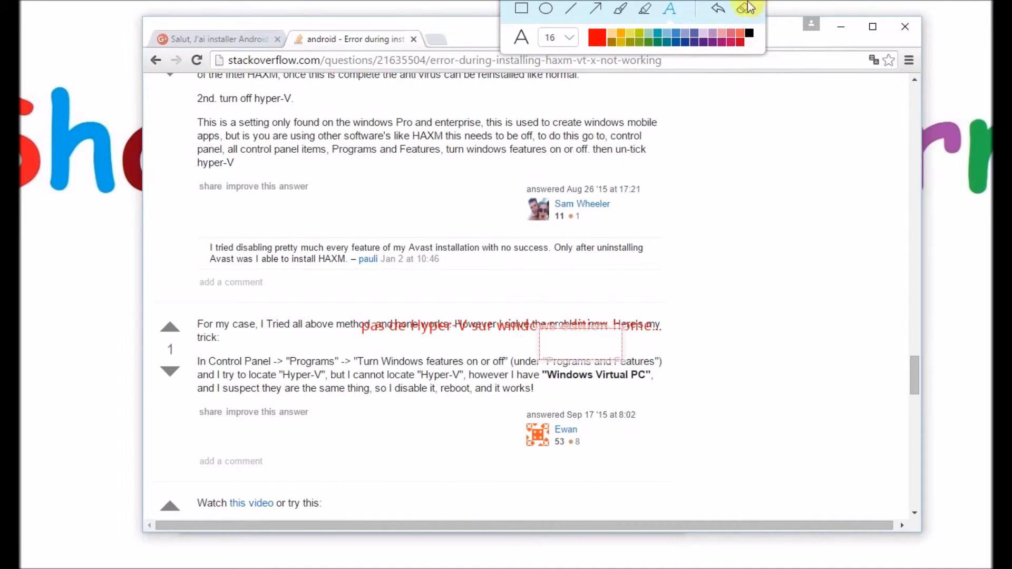
# Clear the on-screen text annotation and cancel the Fonctionnalités de Windows dialog.
pyautogui.click(745, 7)
pyautogui.click(644, 0)
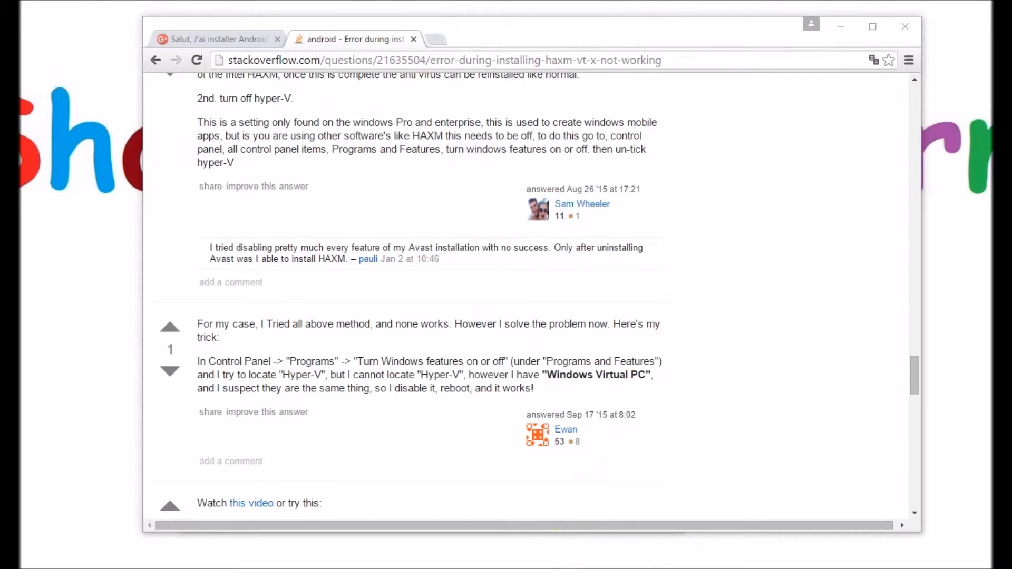
pyautogui.click(666, 568)
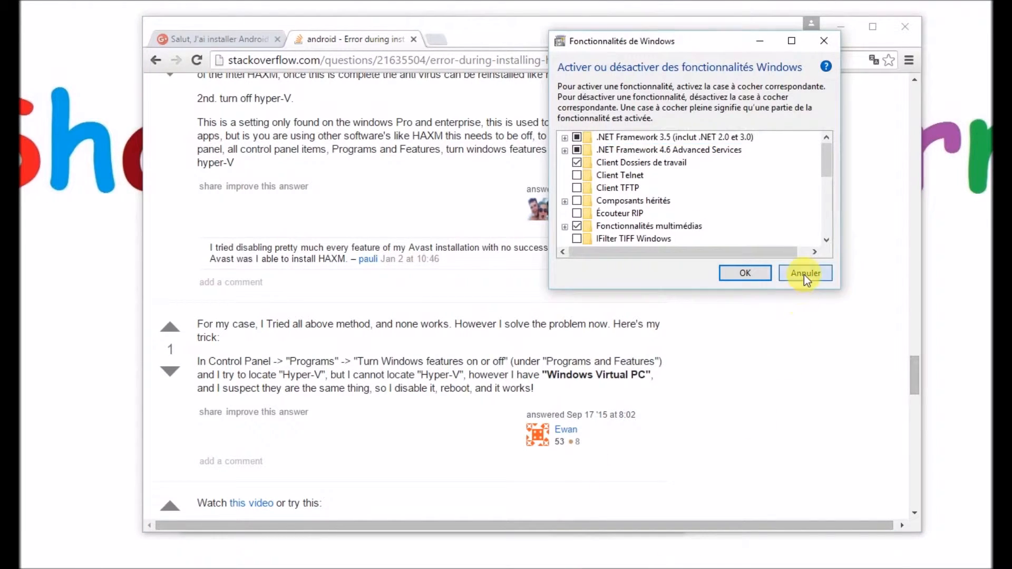
pyautogui.click(804, 274)
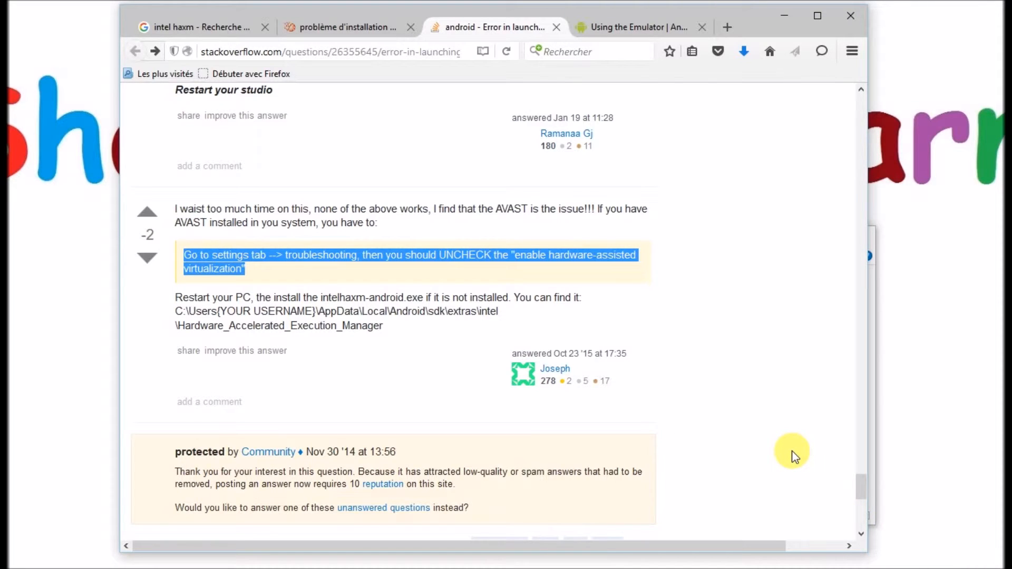
# Highlight the Stack Overflow advice on Avast's hardware-assisted virtualization, then switch to Avast Antivirus and open its Dépannage settings.
pyautogui.click(719, 379)
pyautogui.moveTo(175, 210); pyautogui.dragTo(372, 276)
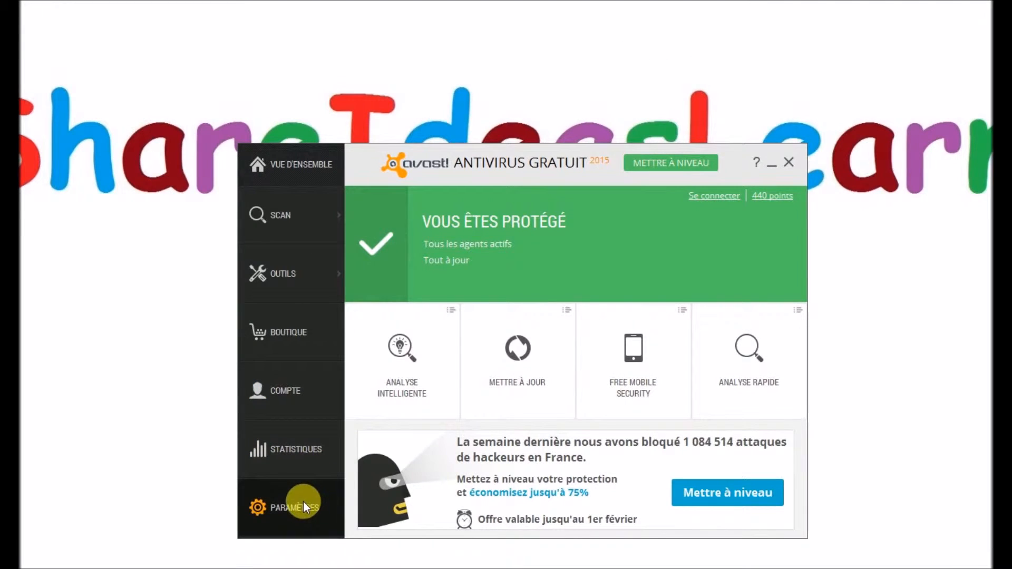
pyautogui.click(303, 503)
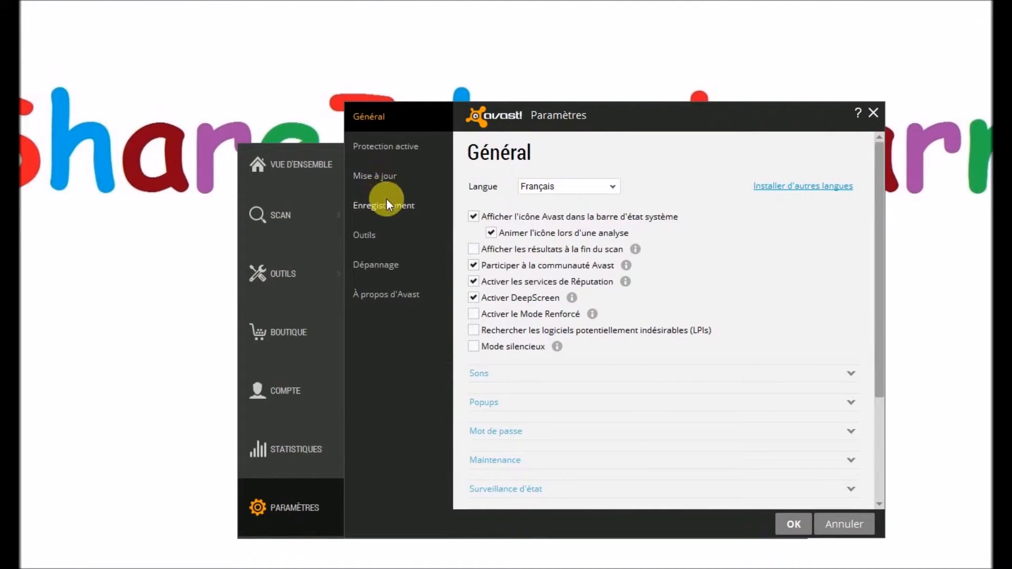
pyautogui.click(390, 266)
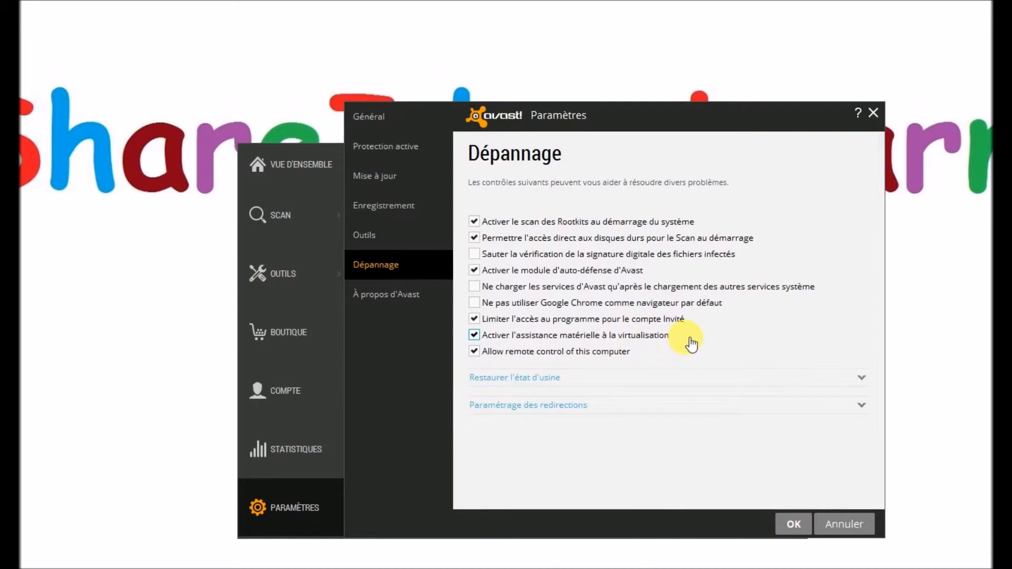
# Circle the "Activer l'assistance matérielle à la virtualisation" option with the red highlighter.
pyautogui.moveTo(643, 3)
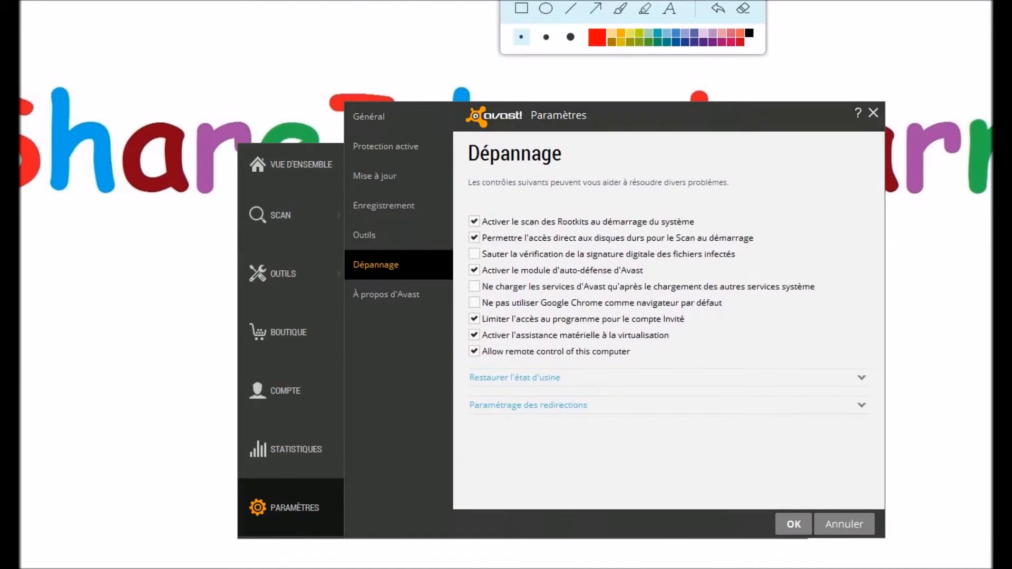
pyautogui.click(646, 15)
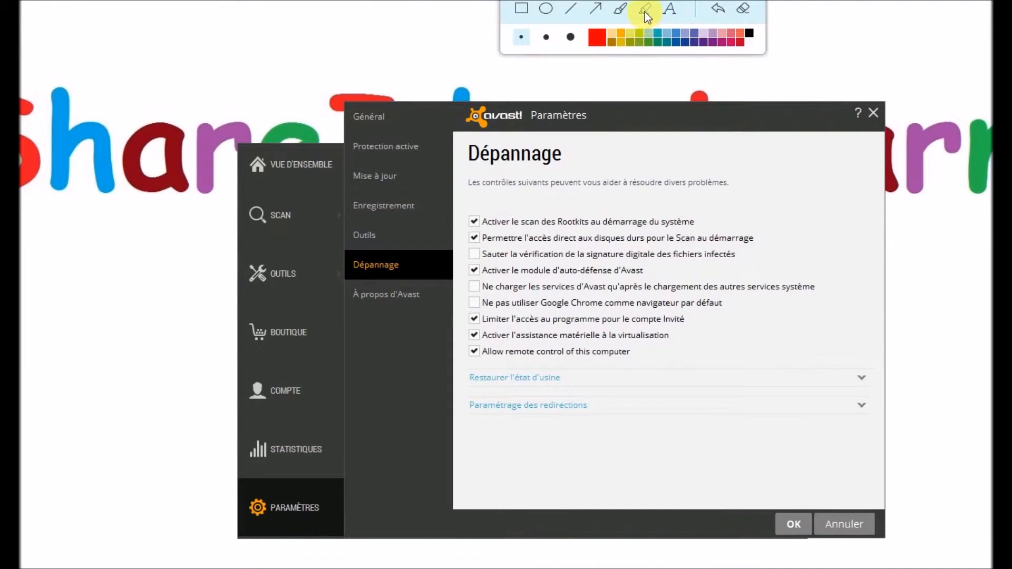
pyautogui.moveTo(736, 312); pyautogui.dragTo(685, 320)
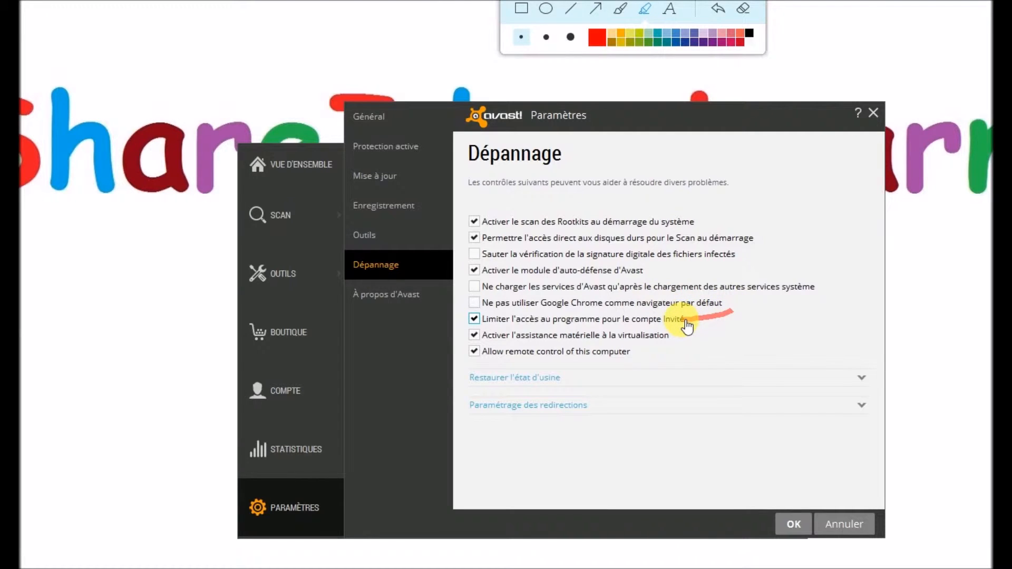
pyautogui.moveTo(681, 334)
pyautogui.mouseDown()
pyautogui.moveTo(459, 341)
pyautogui.moveTo(475, 331)
pyautogui.moveTo(693, 337)
pyautogui.mouseUp()
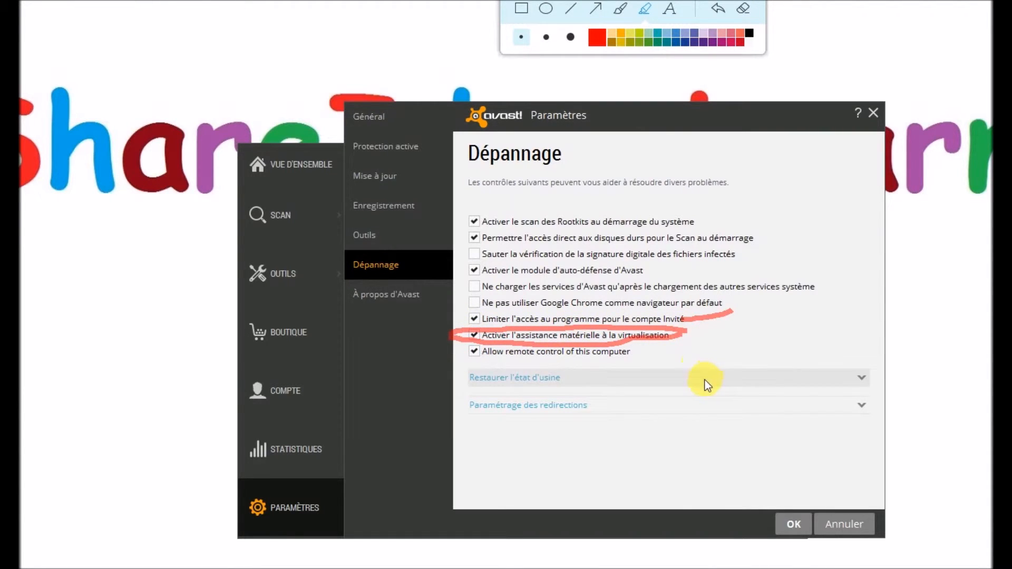
# Draw a light orange cross over the Dépannage options, handwrite "NON" above it, and clear all the drawings.
pyautogui.click(613, 33)
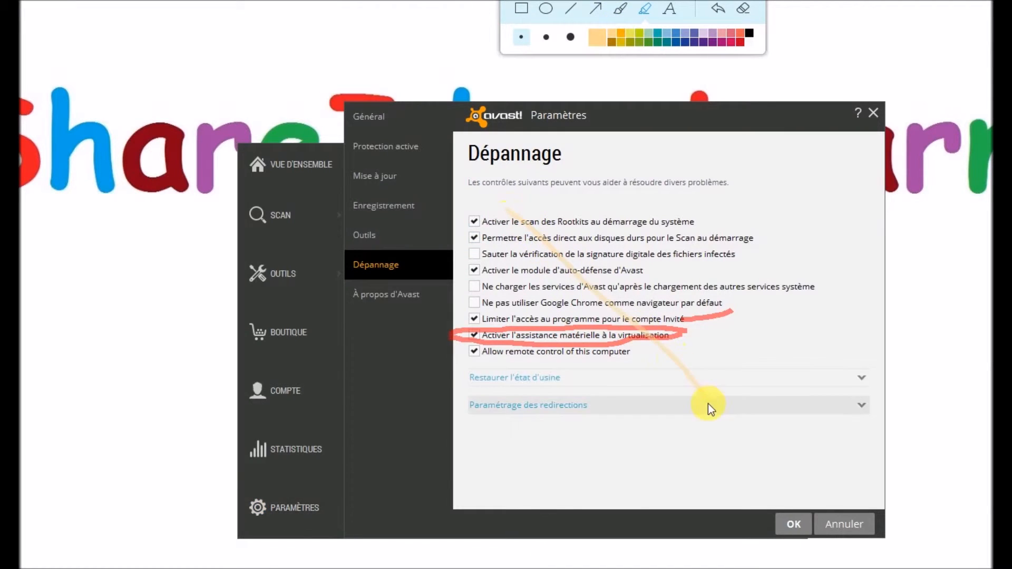
pyautogui.moveTo(748, 214)
pyautogui.mouseDown()
pyautogui.moveTo(616, 341)
pyautogui.moveTo(580, 401)
pyautogui.mouseUp()
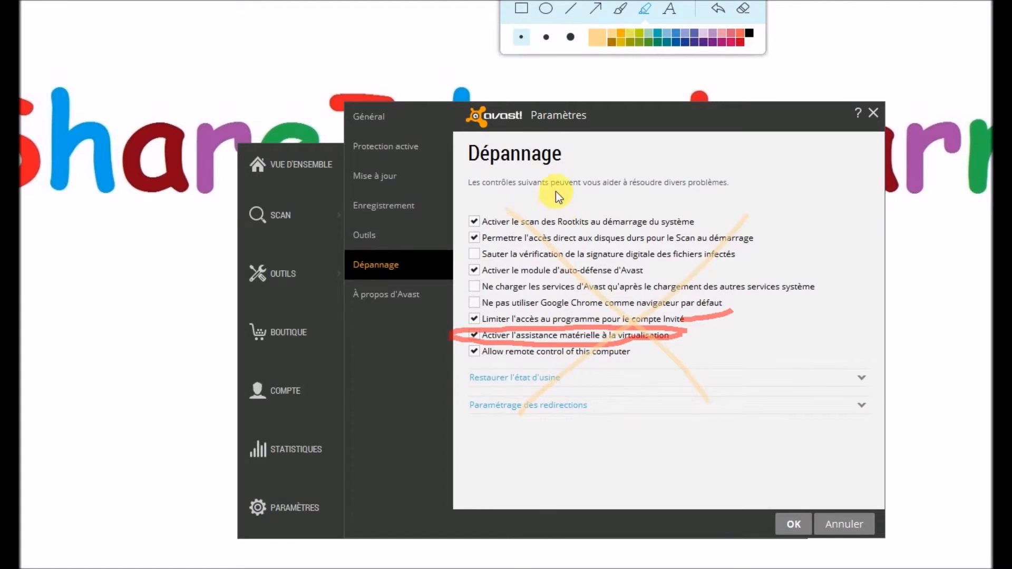
pyautogui.moveTo(561, 224); pyautogui.dragTo(612, 180)
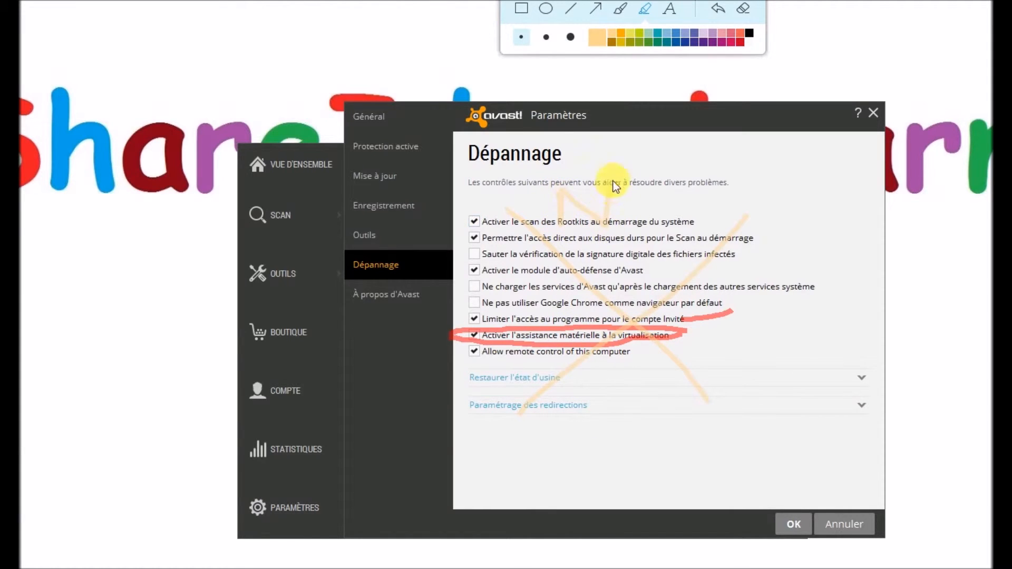
pyautogui.moveTo(687, 197)
pyautogui.mouseDown()
pyautogui.moveTo(644, 214)
pyautogui.moveTo(655, 187)
pyautogui.moveTo(712, 224)
pyautogui.moveTo(749, 179)
pyautogui.mouseUp()
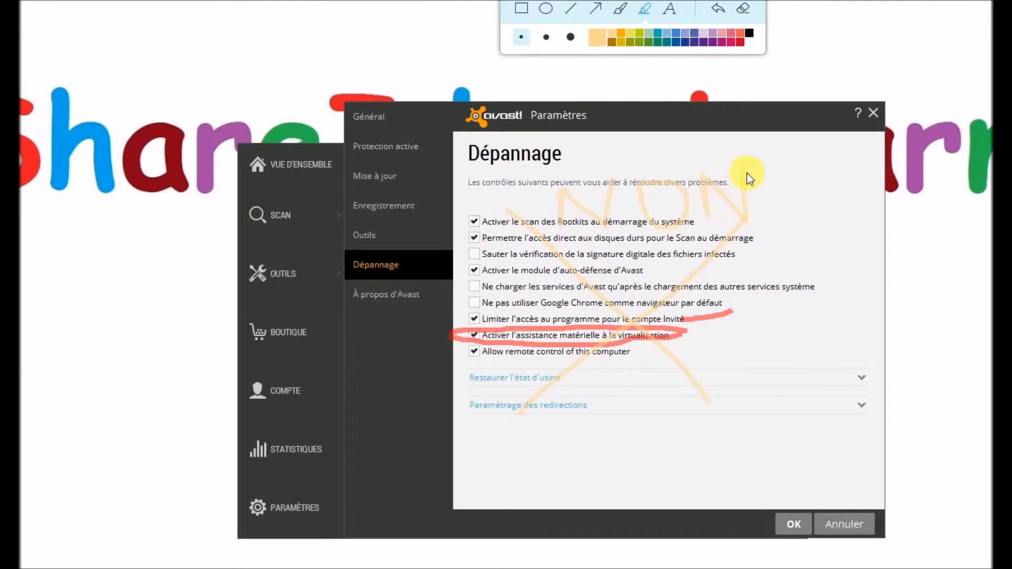
pyautogui.click(749, 11)
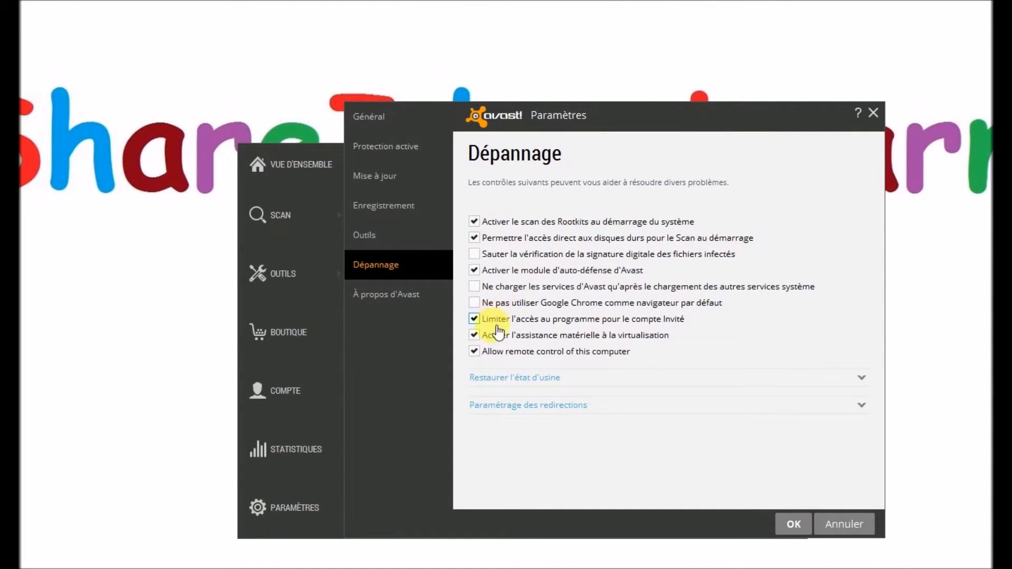
# Disable "Activer l'assistance matérielle à la virtualisation", save the Avast settings, and close the Avast window.
pyautogui.click(483, 338)
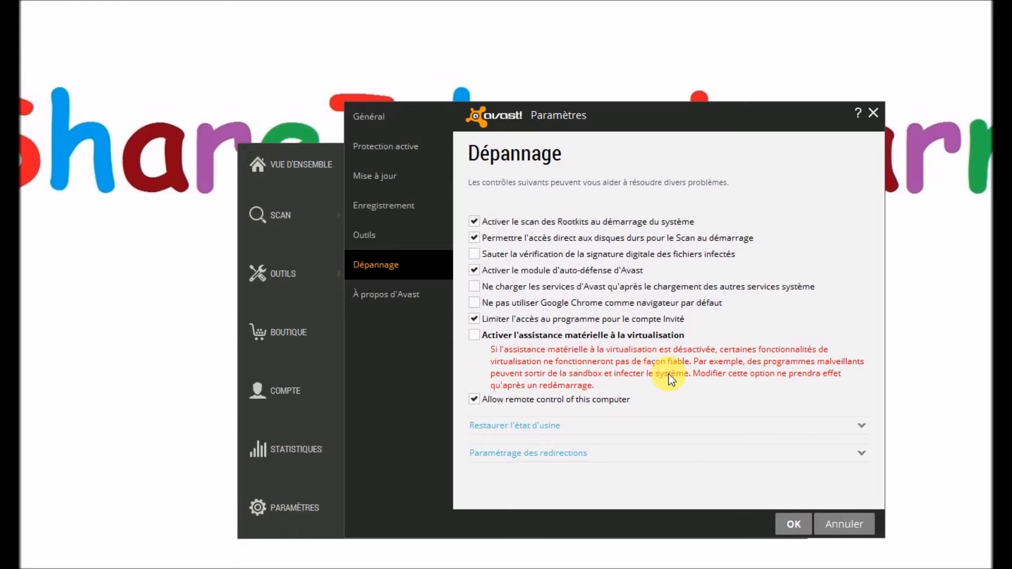
pyautogui.click(793, 525)
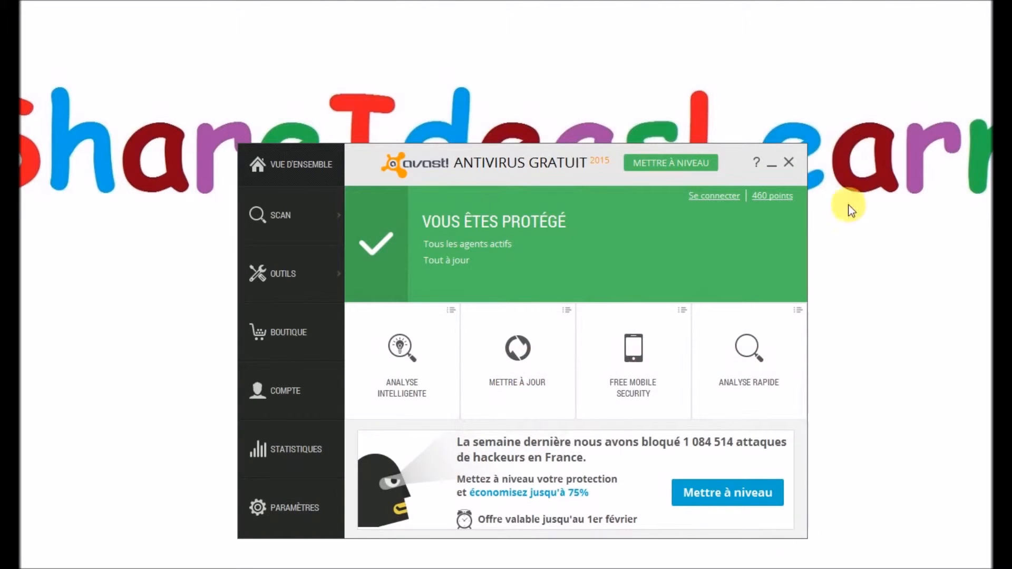
pyautogui.click(789, 163)
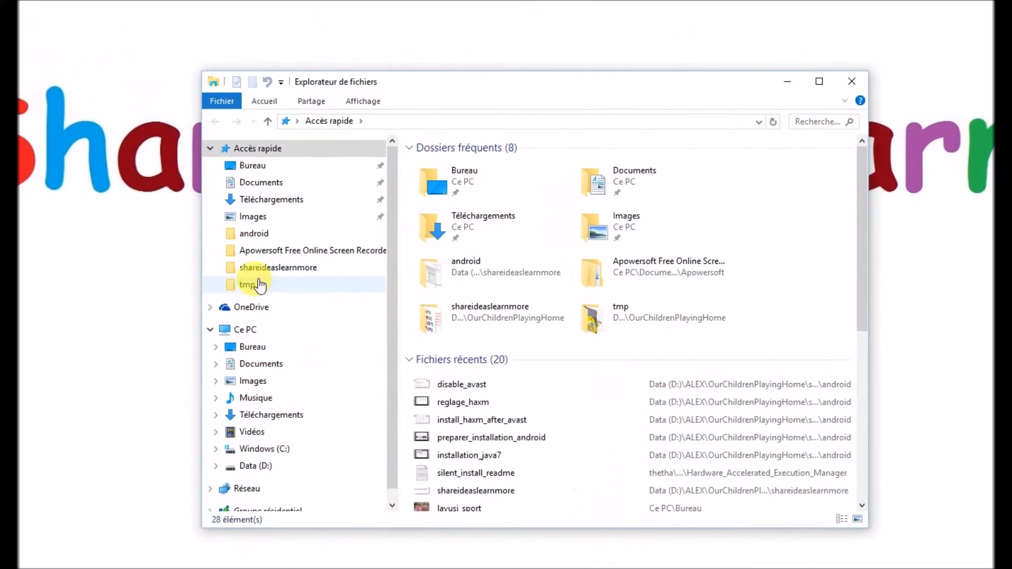
pyautogui.click(262, 449)
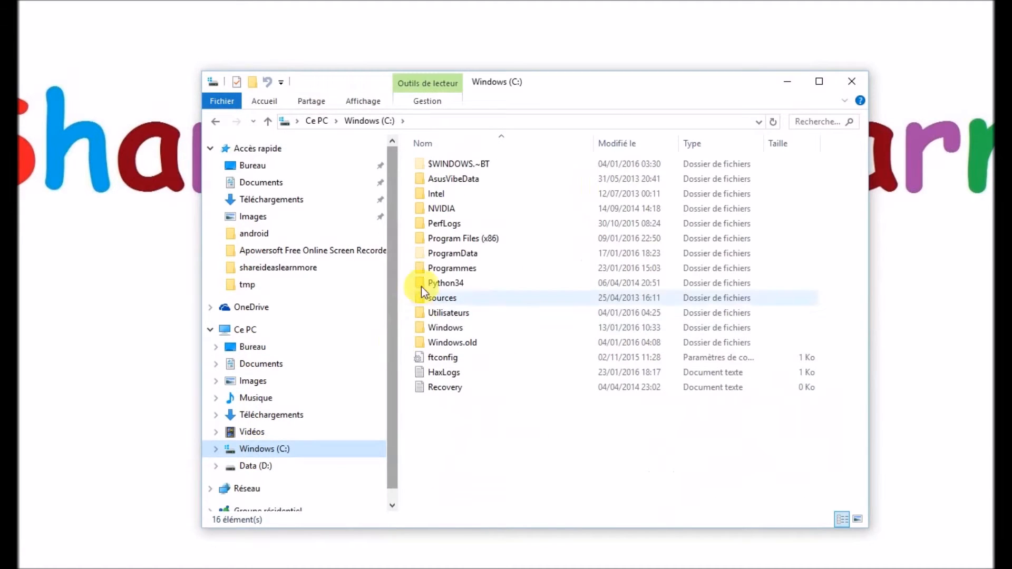
pyautogui.click(458, 267)
pyautogui.doubleClick(458, 267)
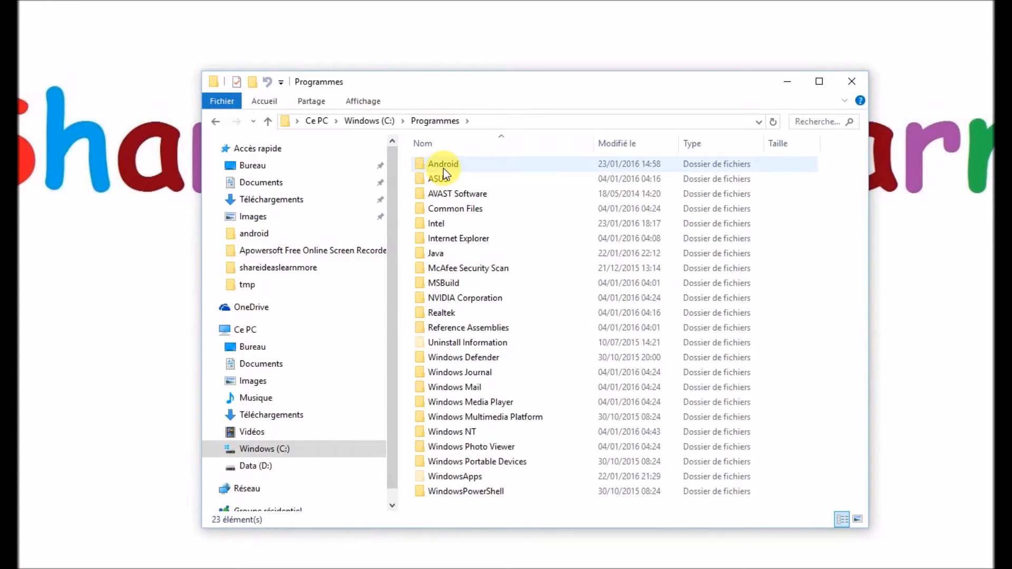
# Open the AppData\Local\Android folder inside the personal user folder under Utilisateurs on Windows (C:).
pyautogui.click(216, 450)
pyautogui.click(265, 454)
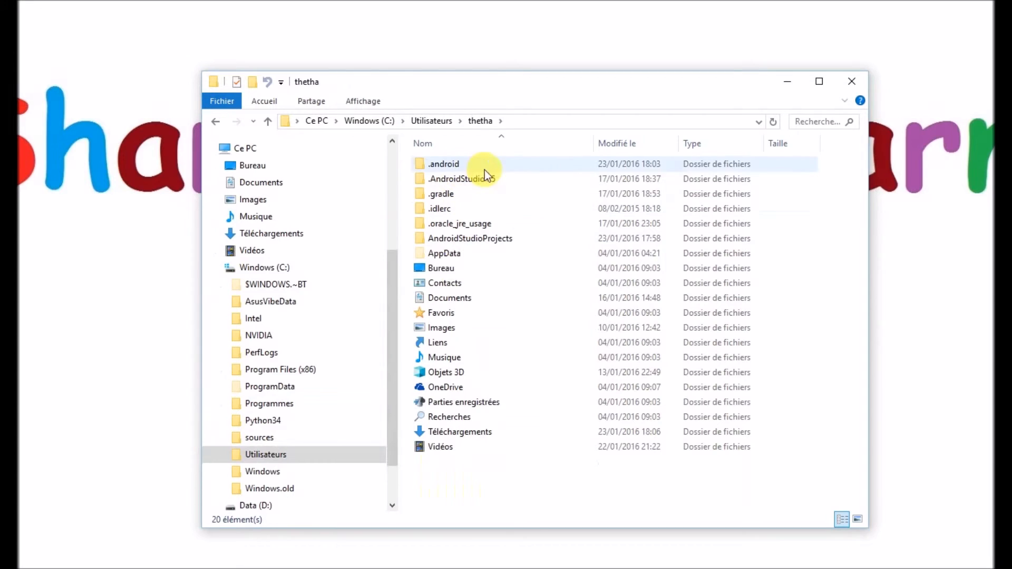
pyautogui.doubleClick(445, 255)
pyautogui.click(442, 165)
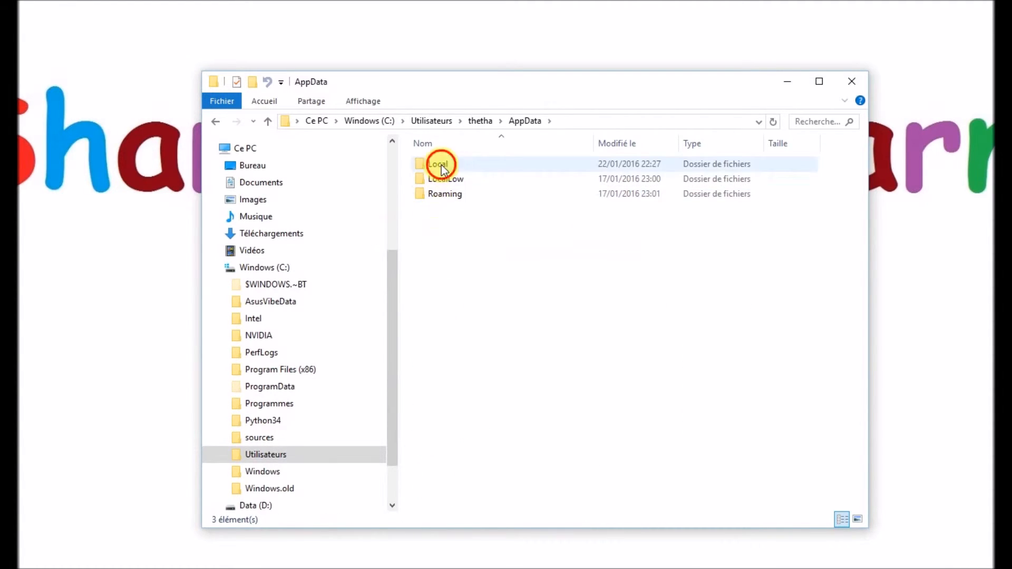
pyautogui.doubleClick(441, 166)
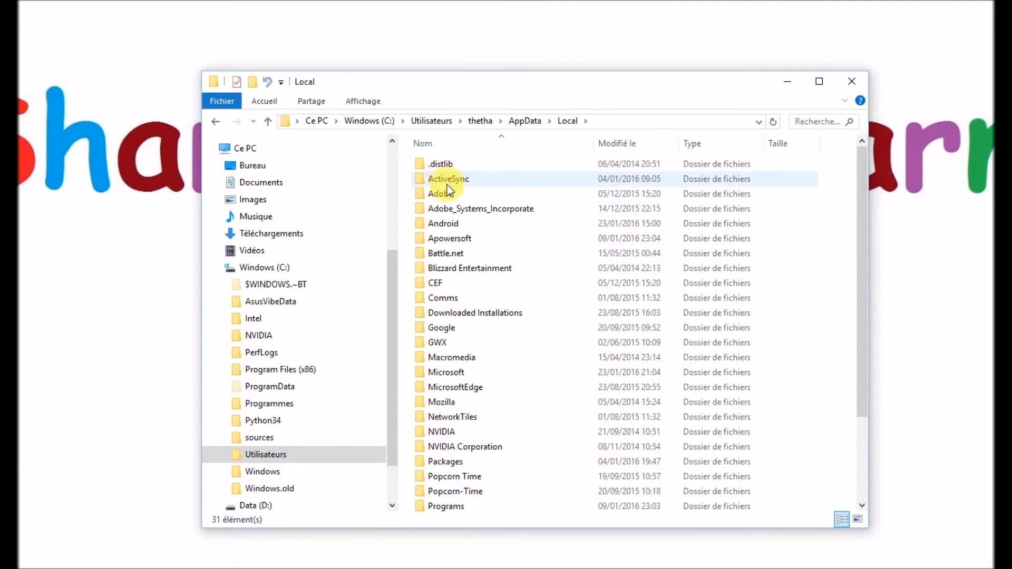
pyautogui.doubleClick(449, 226)
# Open sdk\extras\intel\Hardware_Accelerated_Execution_Manager within the Android folder.
pyautogui.click(430, 168)
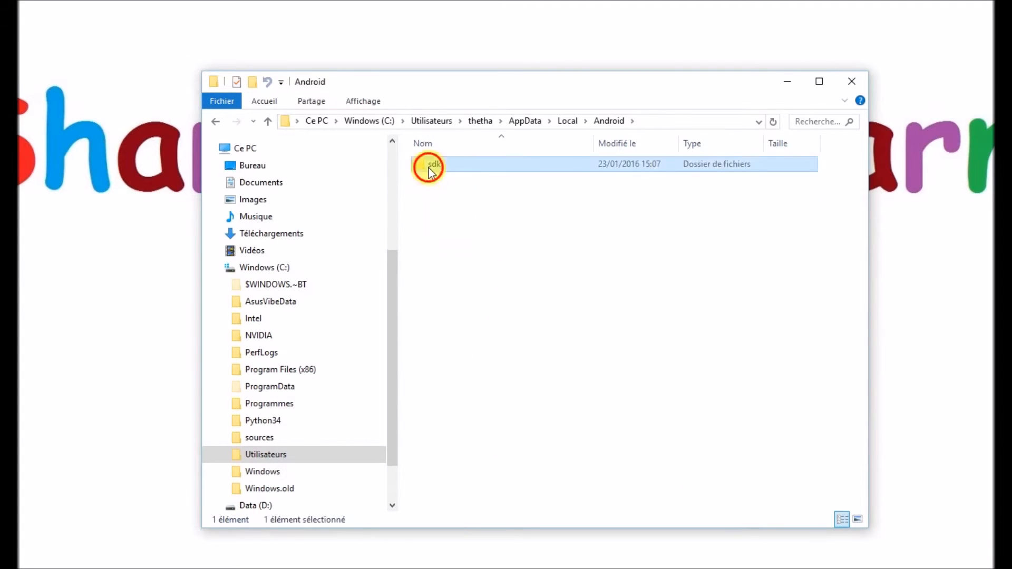
pyautogui.doubleClick(429, 169)
pyautogui.click(456, 210)
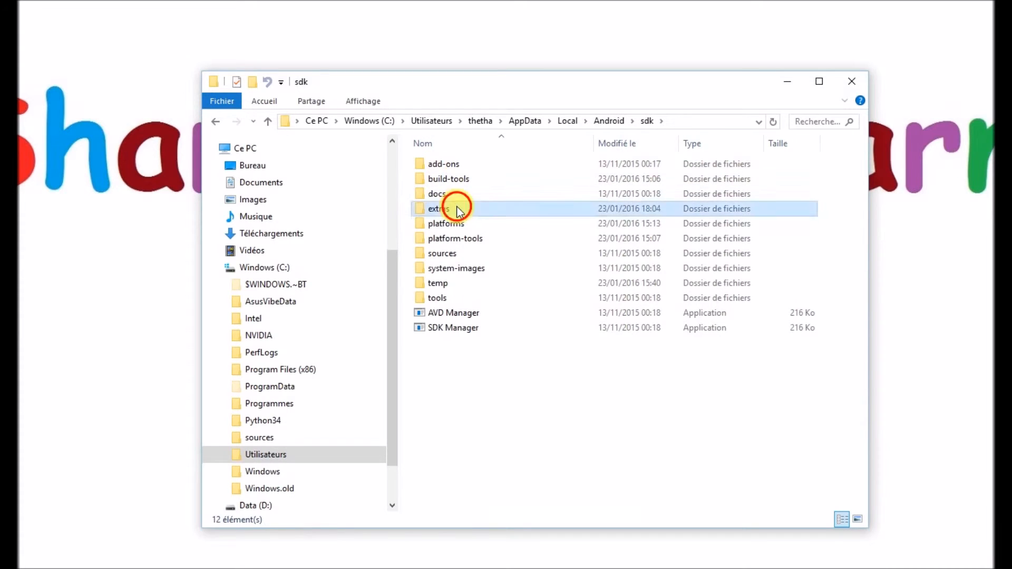
pyautogui.doubleClick(457, 210)
pyautogui.click(448, 197)
pyautogui.doubleClick(448, 198)
pyautogui.click(447, 166)
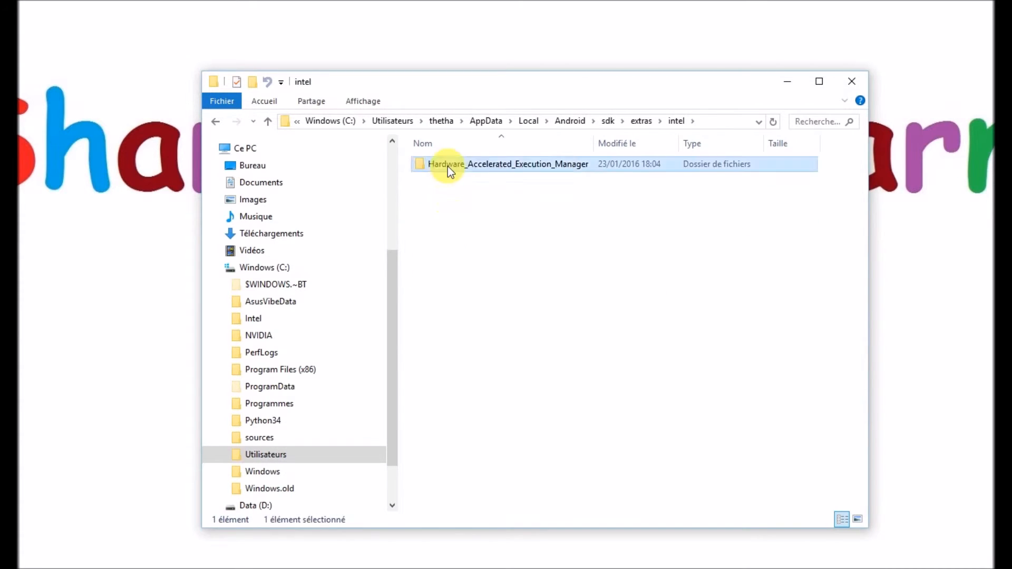
pyautogui.doubleClick(448, 166)
# Launch the intelhaxm-android installer and install HAXM with the memory limit manually set to 2048 MB.
pyautogui.doubleClick(461, 179)
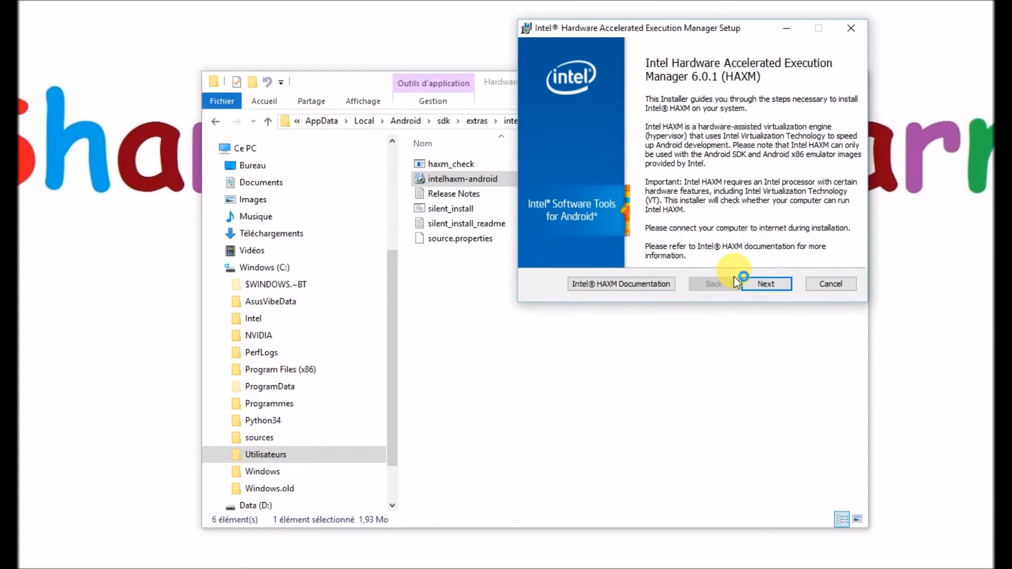
pyautogui.click(757, 280)
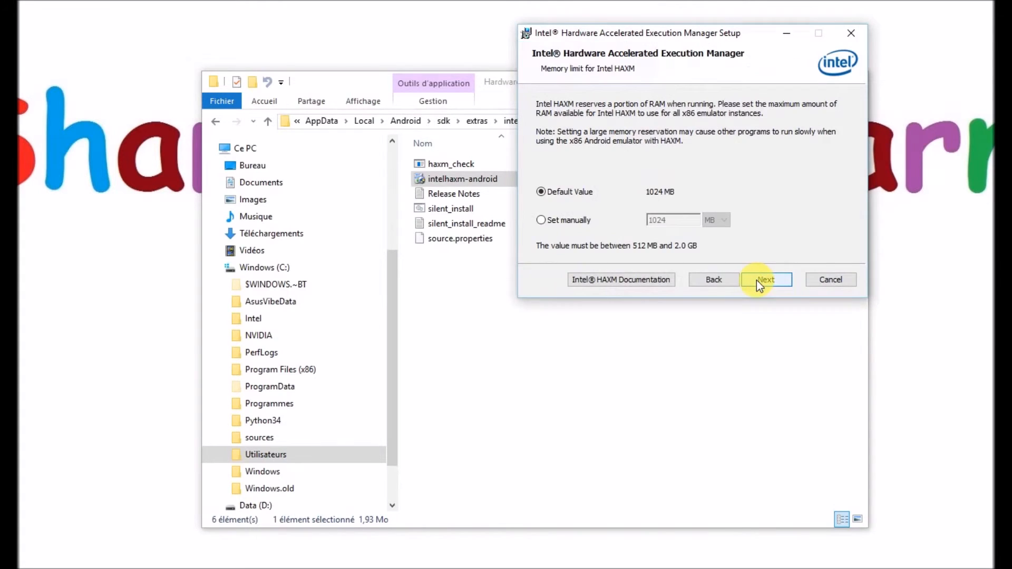
pyautogui.click(569, 221)
pyautogui.click(674, 221)
pyautogui.click(571, 210)
pyautogui.write('2048')
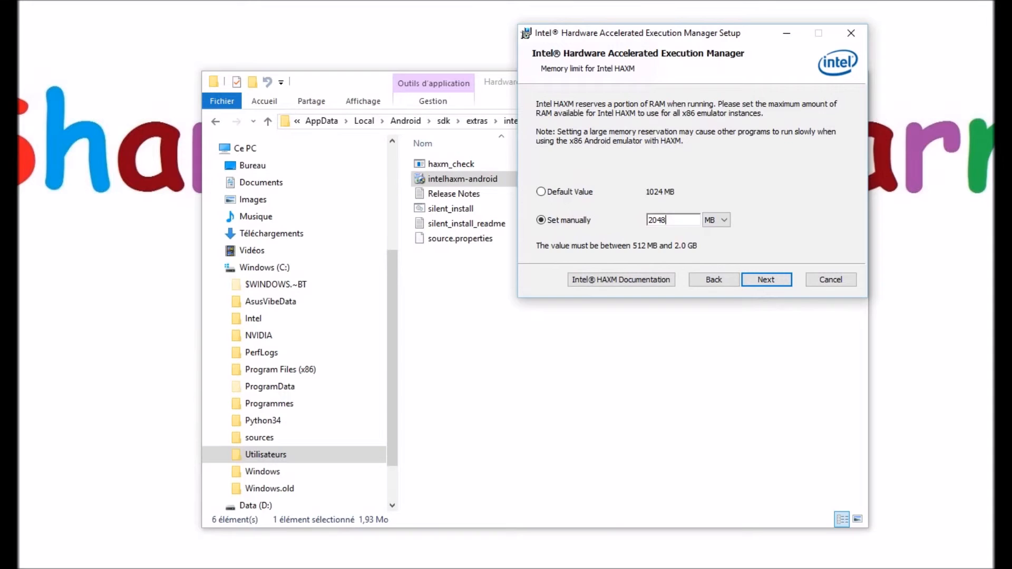
pyautogui.click(754, 276)
pyautogui.click(758, 278)
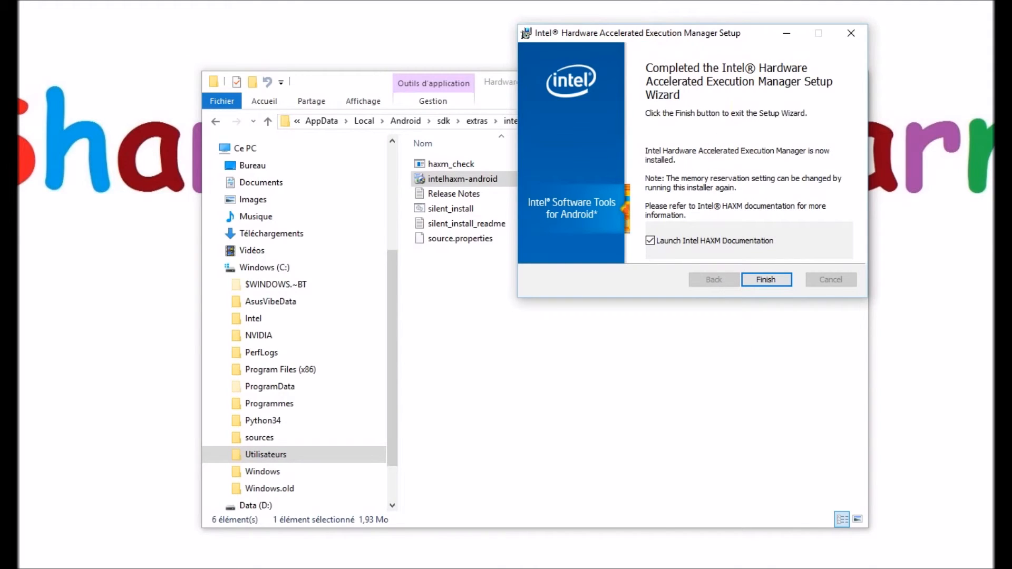
# Draw a large green highlighter check mark across the HAXM setup and folder windows, and clear it.
pyautogui.click(619, 0)
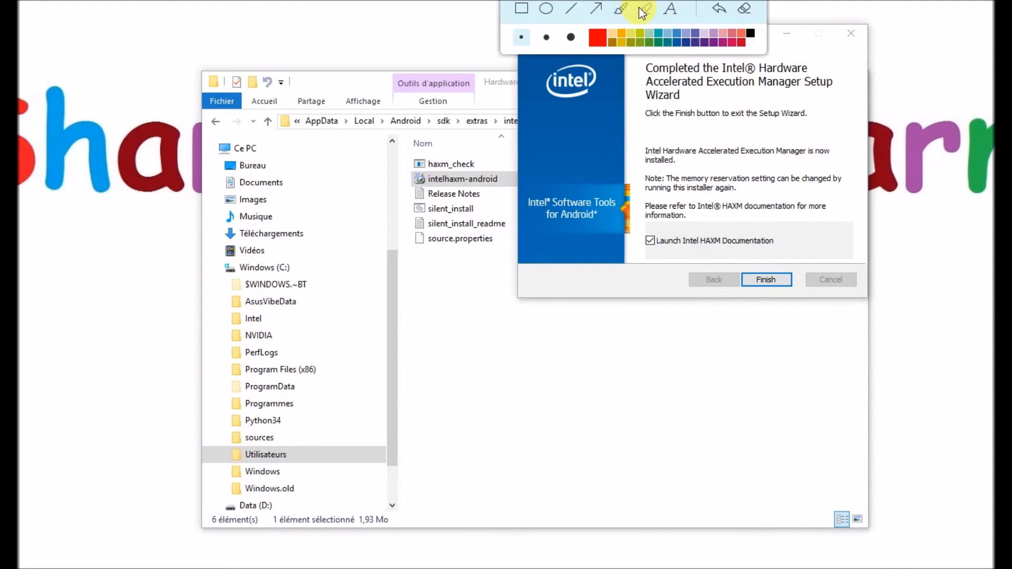
pyautogui.click(646, 10)
pyautogui.click(741, 41)
pyautogui.click(645, 42)
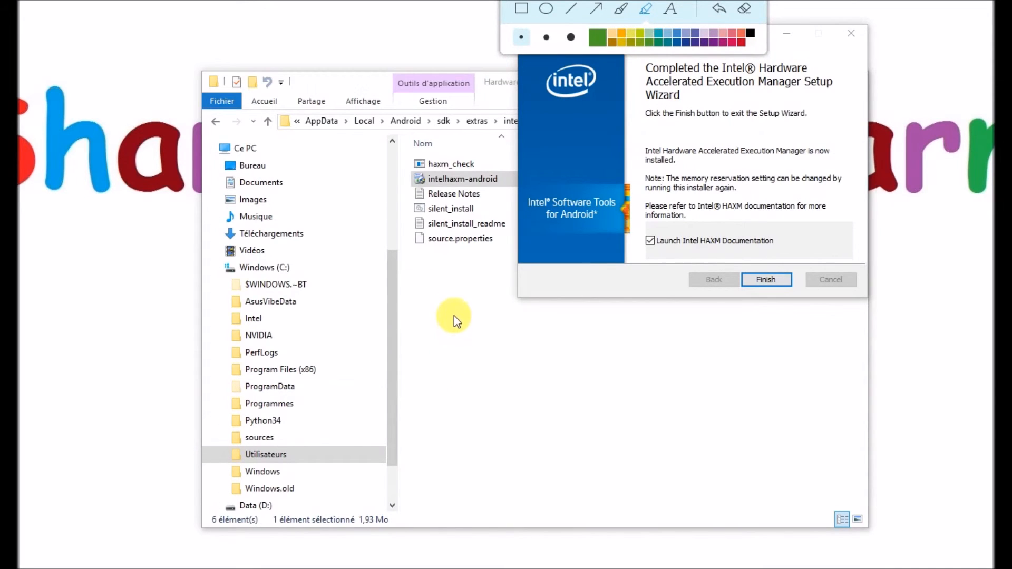
pyautogui.moveTo(462, 323)
pyautogui.mouseDown()
pyautogui.moveTo(536, 477)
pyautogui.moveTo(909, 213)
pyautogui.mouseUp()
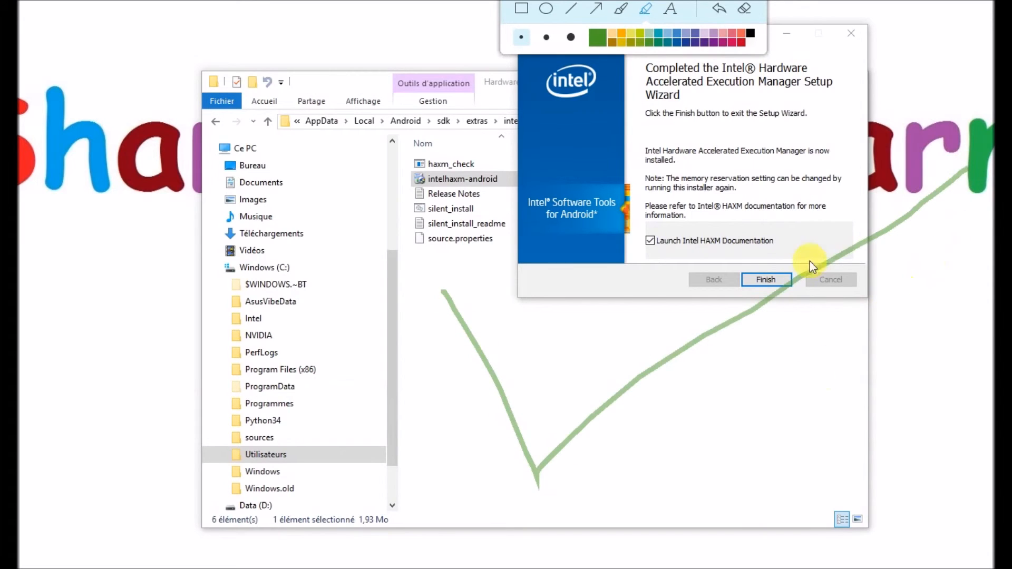
pyautogui.click(747, 8)
# Handwrite a large "OK" over the folder window with the green highlighter, and clear the drawings.
pyautogui.moveTo(356, 324)
pyautogui.mouseDown()
pyautogui.moveTo(384, 214)
pyautogui.moveTo(533, 338)
pyautogui.moveTo(350, 339)
pyautogui.moveTo(357, 302)
pyautogui.mouseUp()
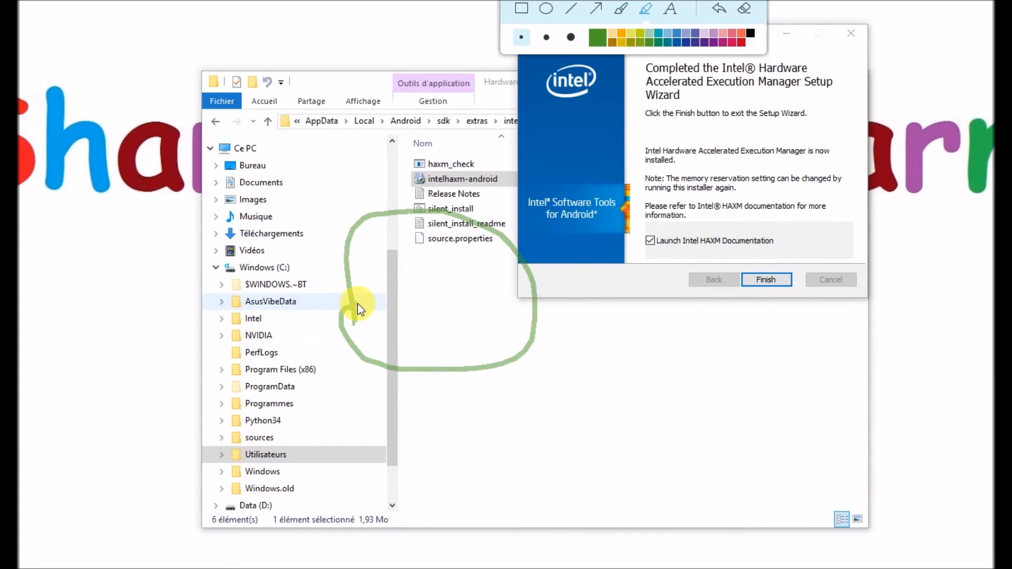
pyautogui.moveTo(641, 416); pyautogui.dragTo(649, 208)
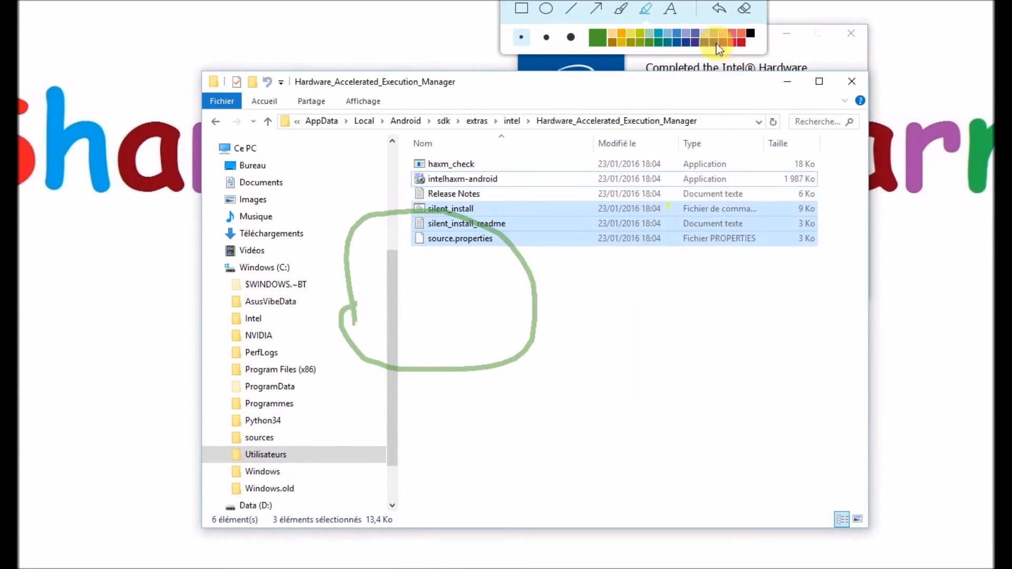
pyautogui.click(649, 9)
pyautogui.moveTo(600, 228)
pyautogui.mouseDown()
pyautogui.moveTo(614, 386)
pyautogui.moveTo(620, 230)
pyautogui.mouseUp()
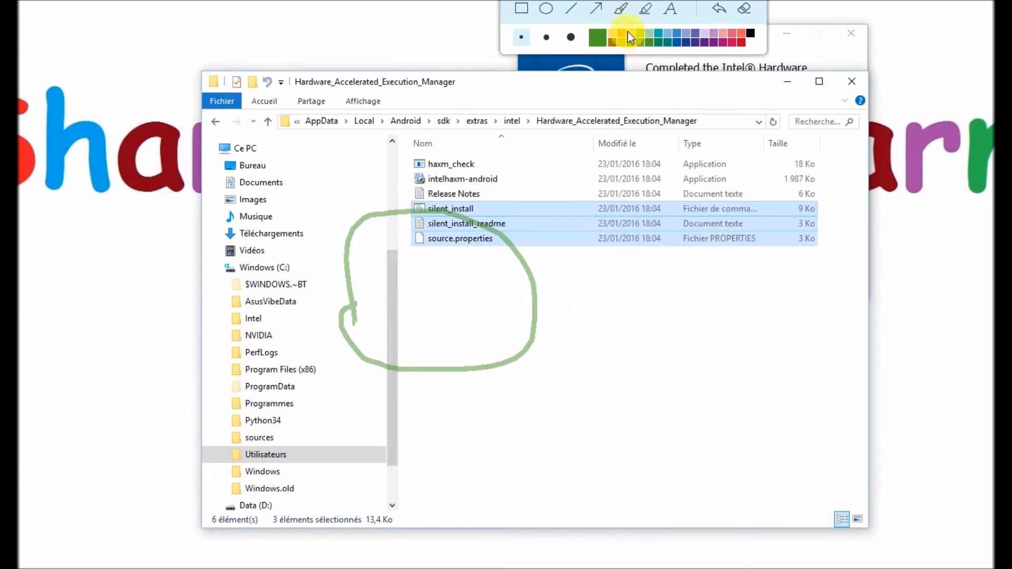
pyautogui.click(647, 9)
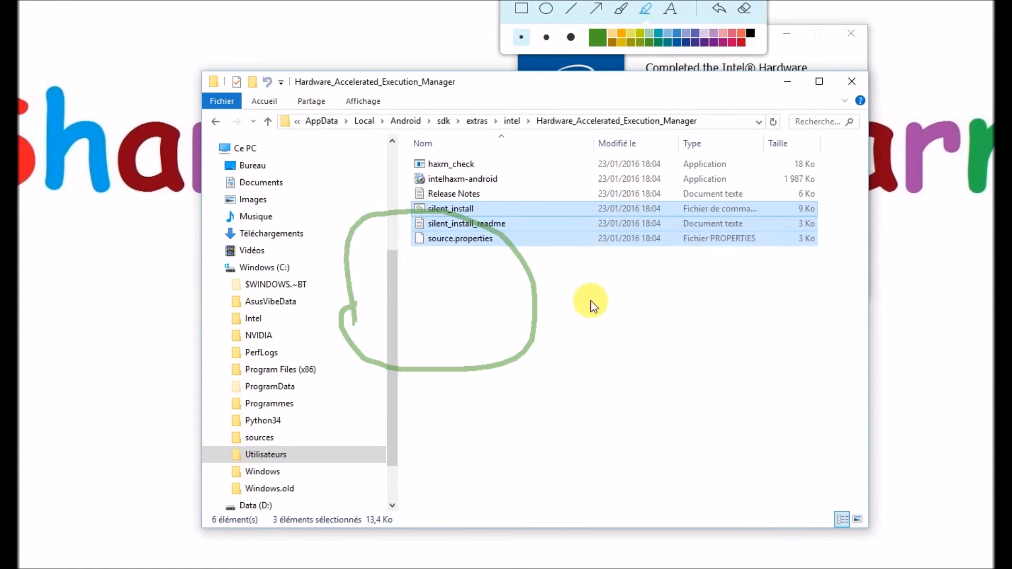
pyautogui.moveTo(583, 282); pyautogui.dragTo(608, 412)
pyautogui.moveTo(606, 359); pyautogui.dragTo(673, 292)
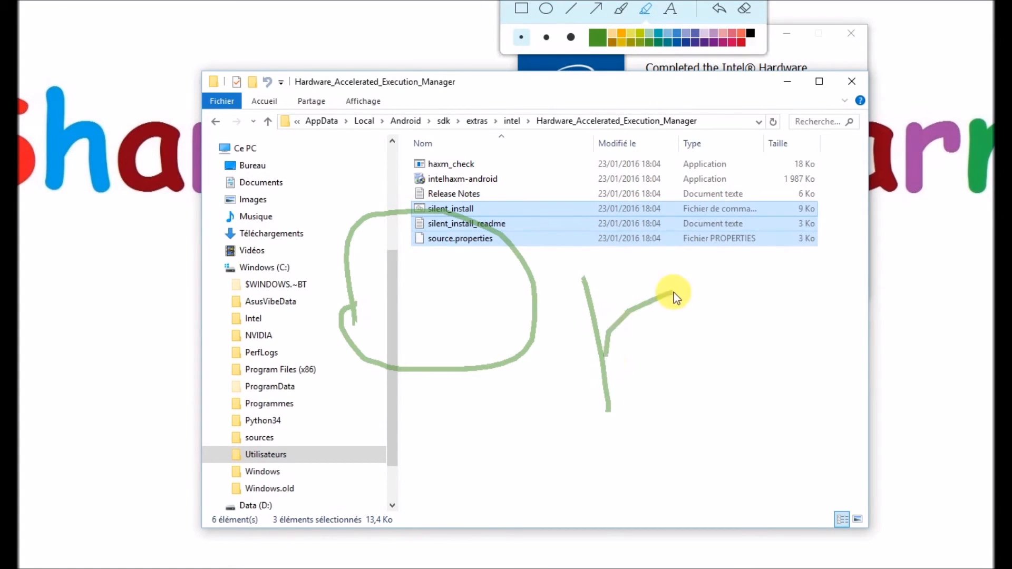
pyautogui.moveTo(611, 334); pyautogui.dragTo(716, 398)
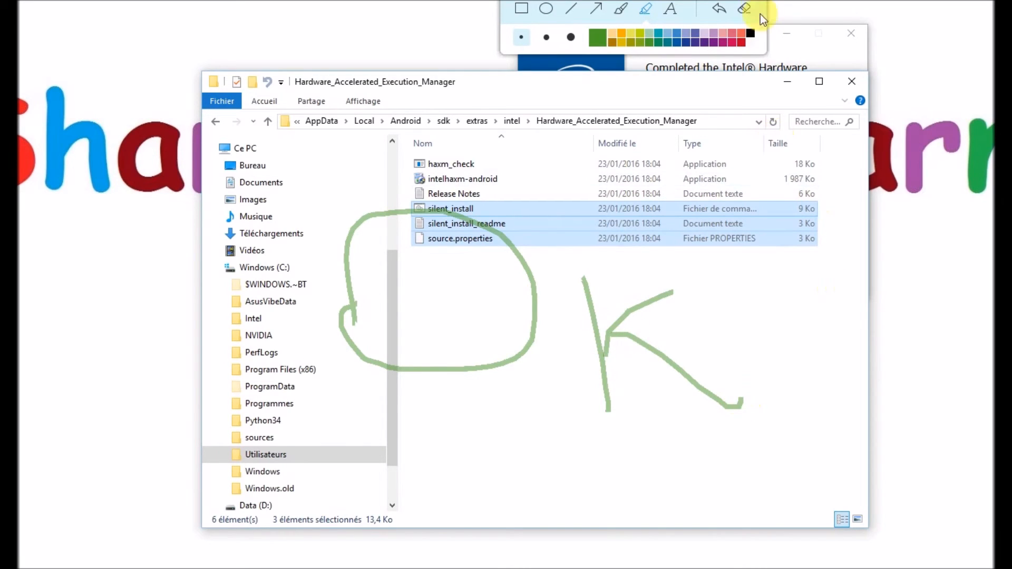
pyautogui.click(744, 9)
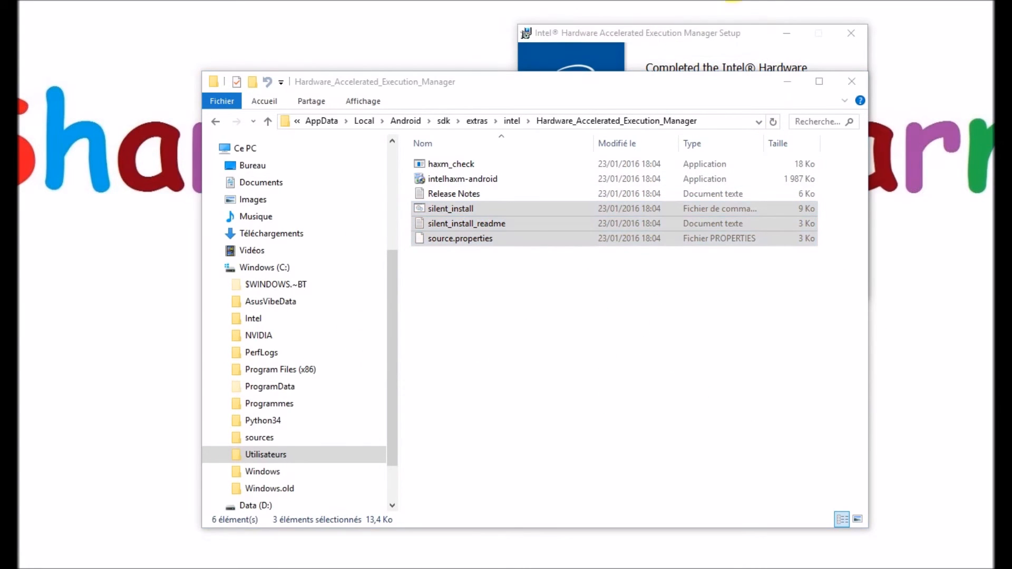
# Finish the HAXM setup wizard with Launch Intel HAXM Documentation enabled, and skim the page it opens.
pyautogui.click(729, 32)
pyautogui.click(765, 278)
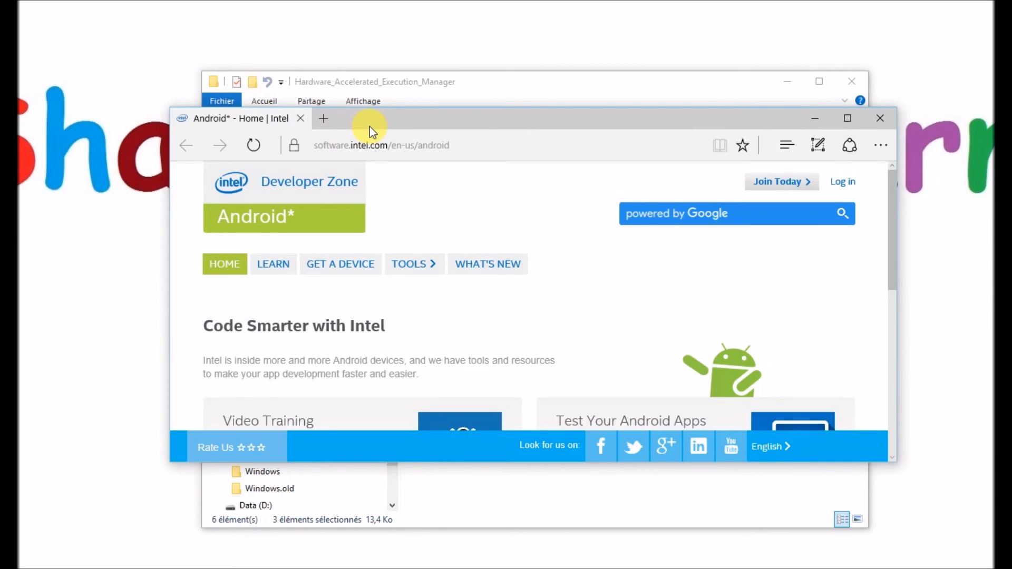
pyautogui.moveTo(894, 214)
pyautogui.mouseDown()
pyautogui.moveTo(874, 378)
pyautogui.moveTo(877, 216)
pyautogui.mouseUp()
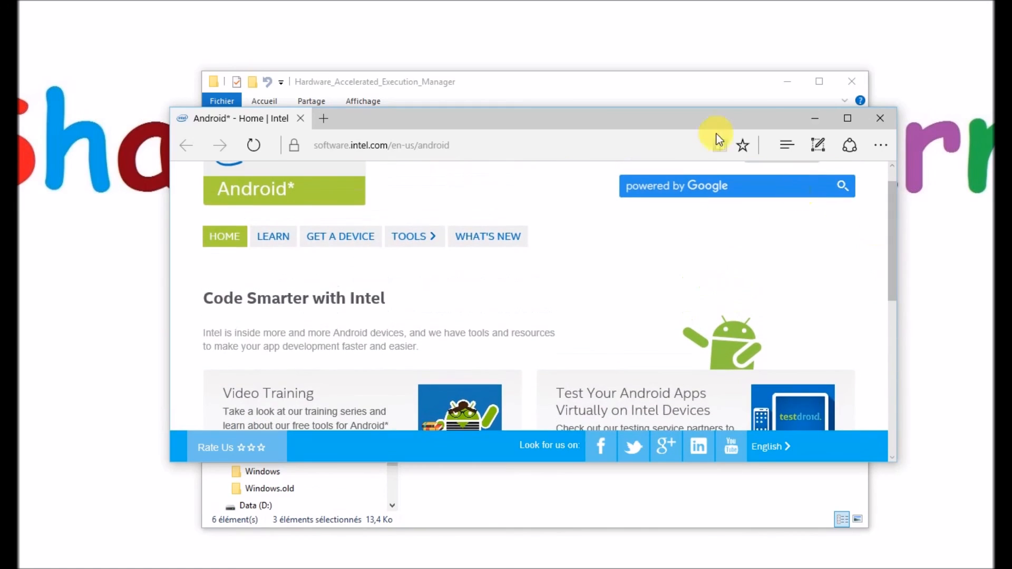
# Save the Intel Developer Zone Android page to Favoris, and close the browser window.
pyautogui.click(742, 148)
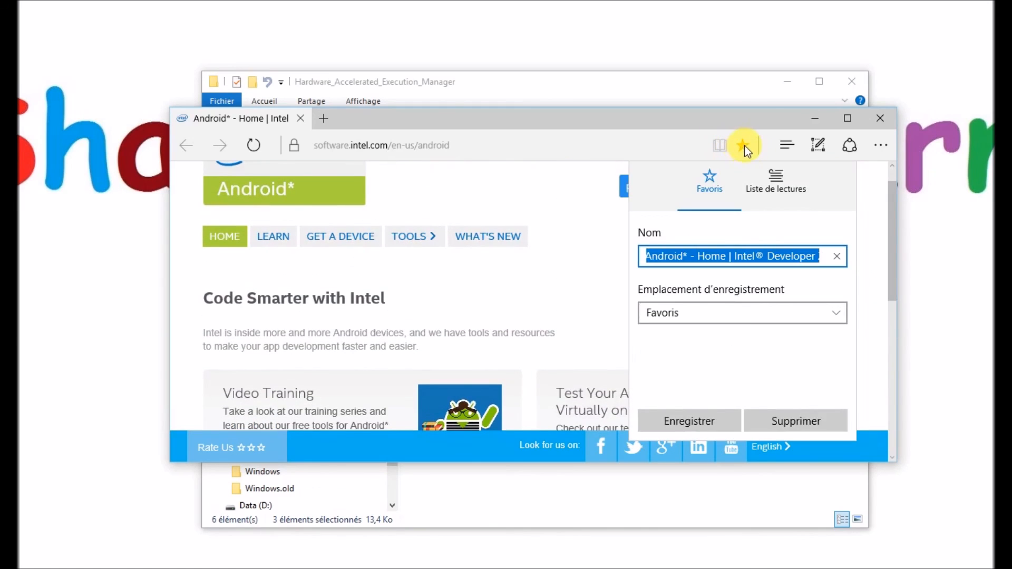
pyautogui.click(723, 424)
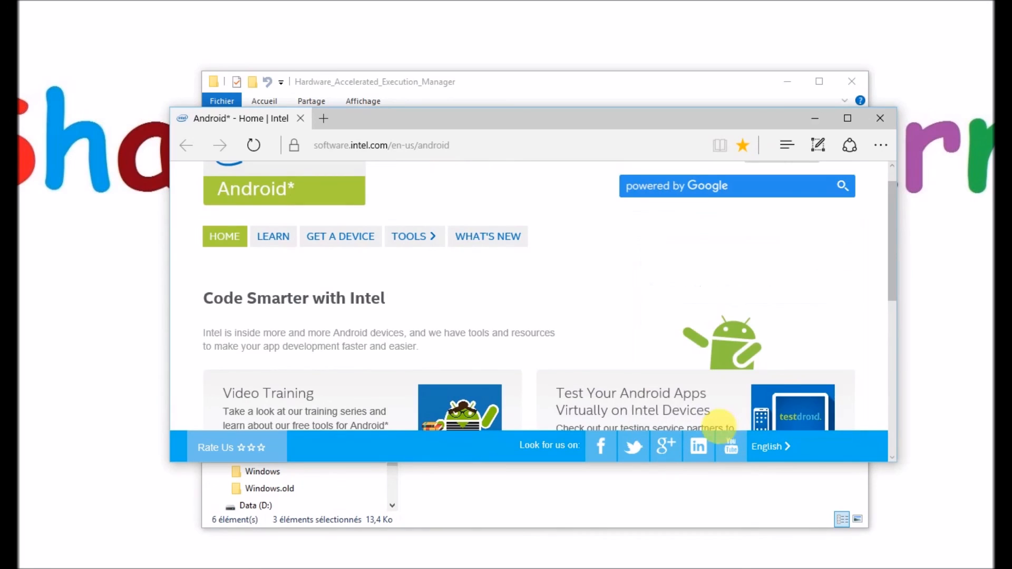
pyautogui.click(886, 125)
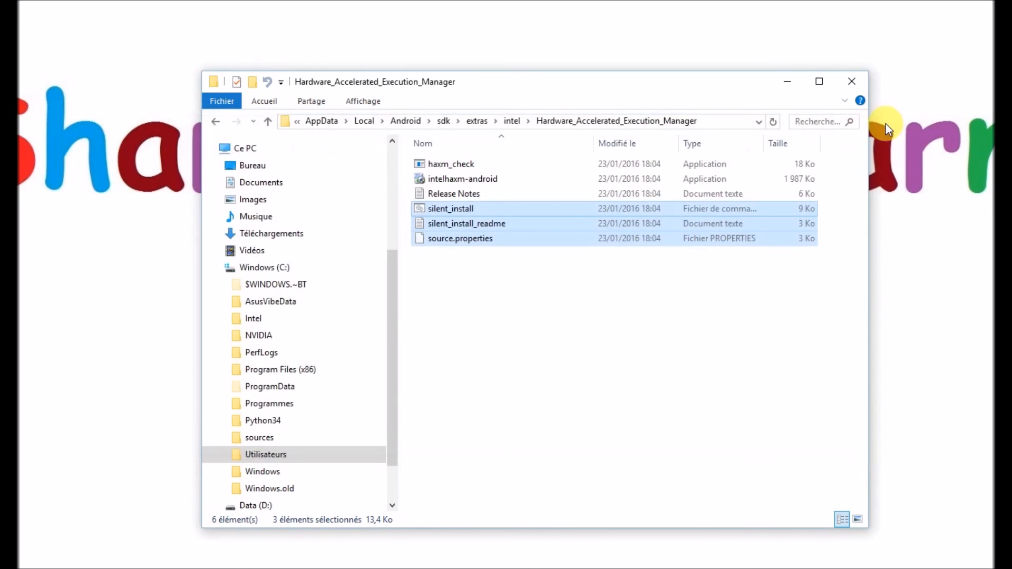
pyautogui.click(729, 280)
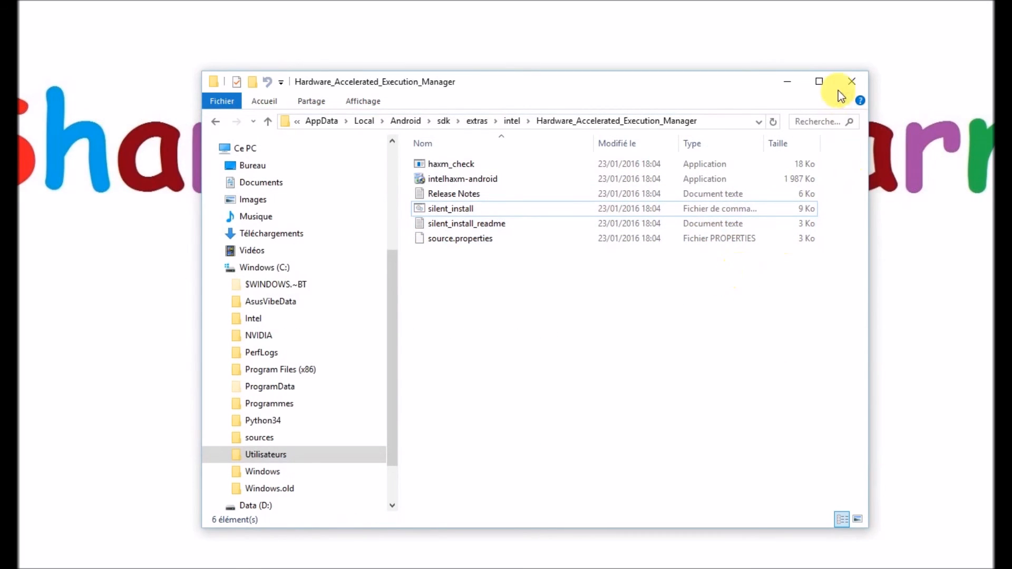